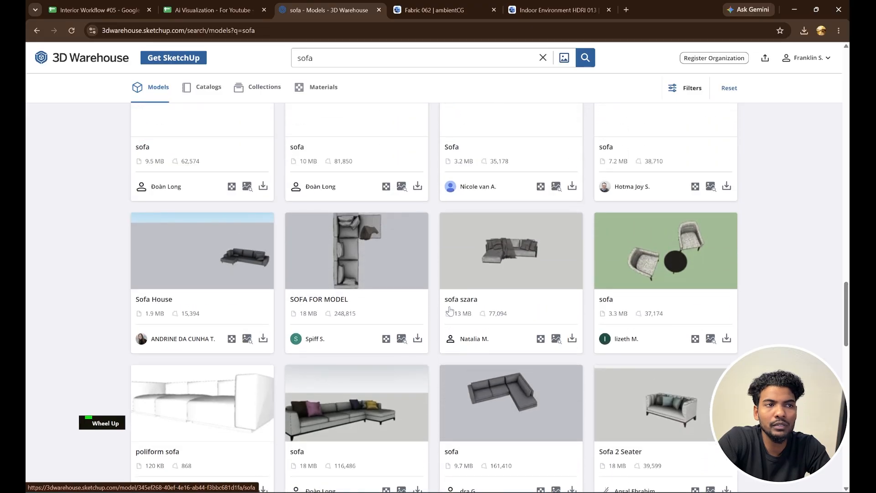
Step: Filter the sofa model search results to file sizes from 20 MB to 50 MB and browse them
{"action": "scroll", "coordinate": [460, 322], "scroll_direction": "up", "scroll_amount": 10}
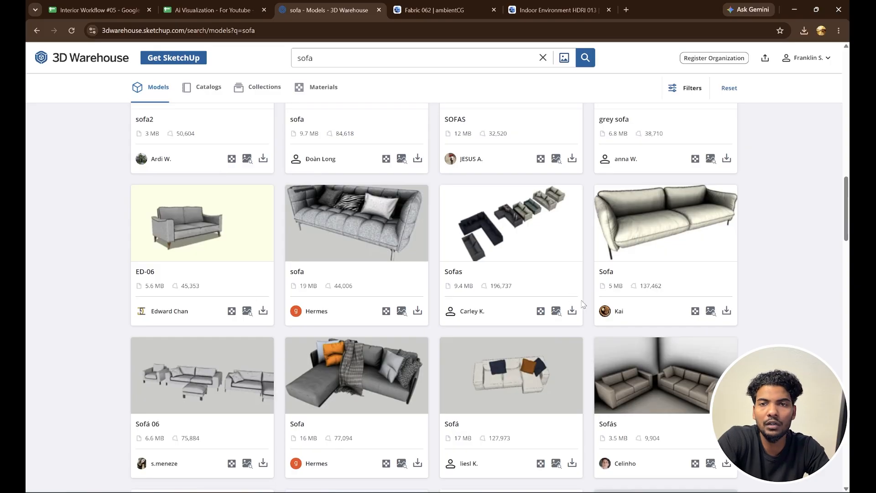
{"action": "scroll", "coordinate": [574, 339], "scroll_direction": "up", "scroll_amount": 5}
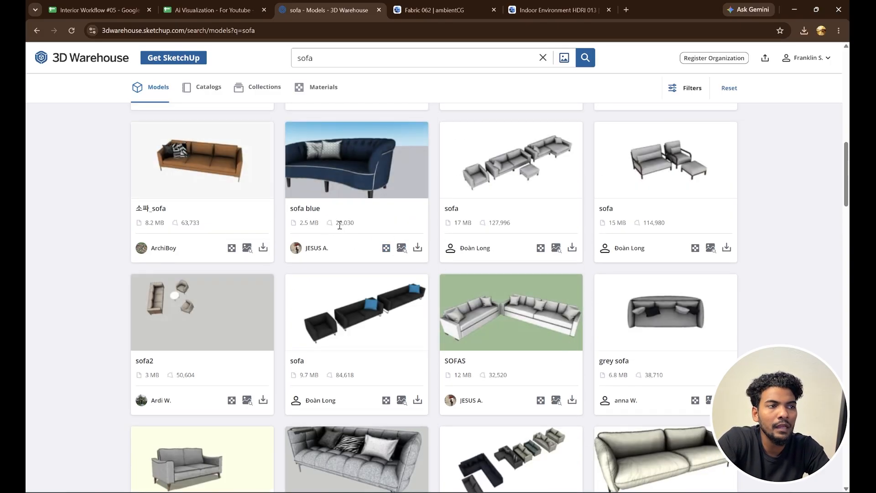
{"action": "scroll", "coordinate": [500, 266], "scroll_direction": "down", "scroll_amount": 1}
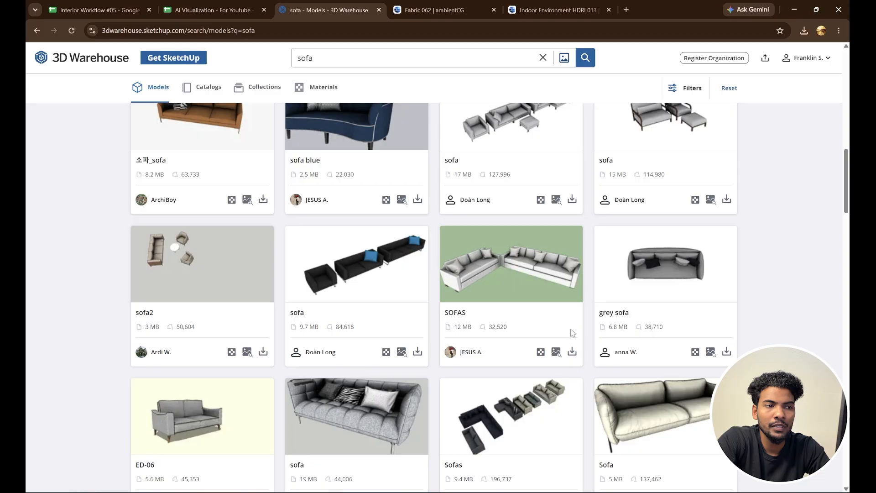
{"action": "scroll", "coordinate": [666, 310], "scroll_direction": "up", "scroll_amount": 15}
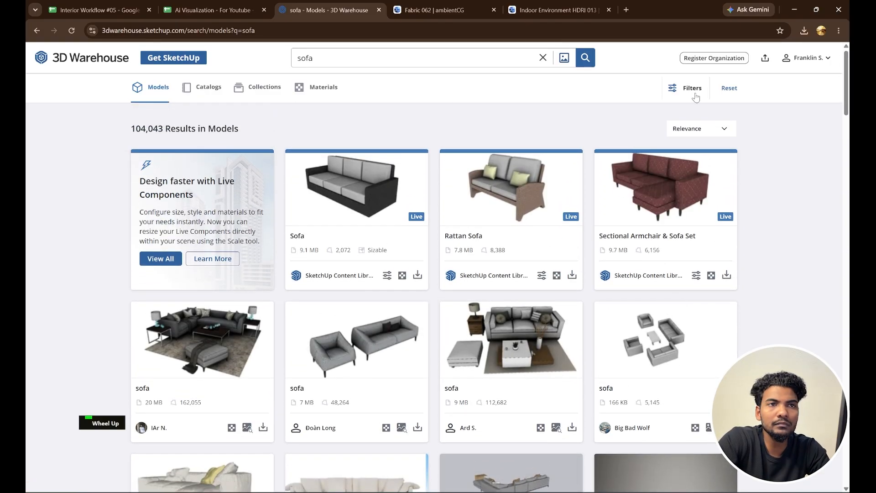
{"action": "left_click", "coordinate": [693, 93]}
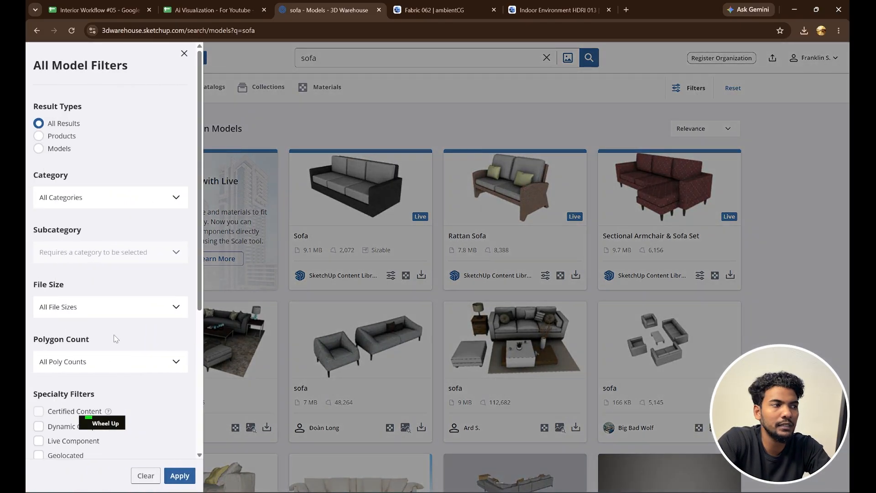
{"action": "left_click", "coordinate": [105, 312]}
{"action": "scroll", "coordinate": [101, 381], "scroll_direction": "down", "scroll_amount": 1}
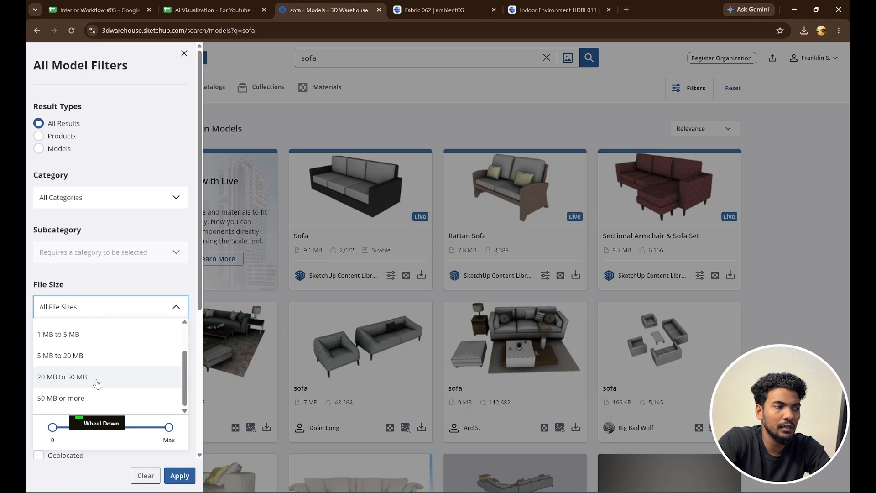
{"action": "left_click", "coordinate": [97, 384]}
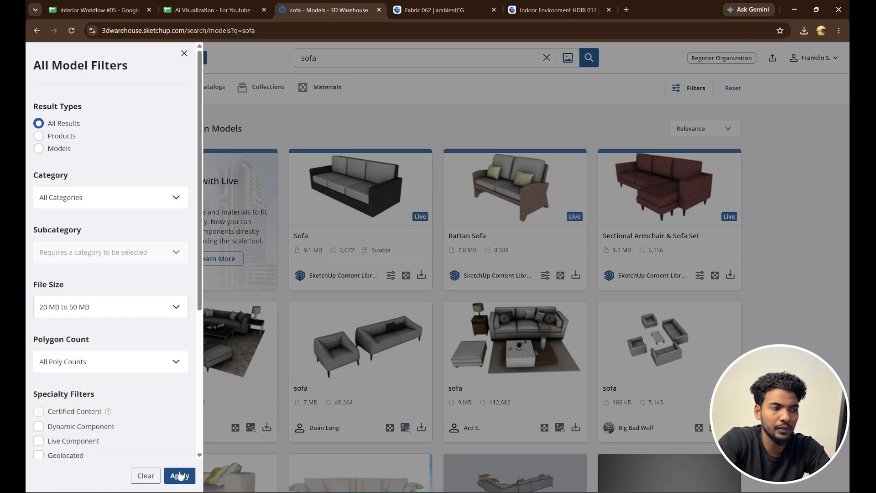
{"action": "left_click", "coordinate": [179, 475]}
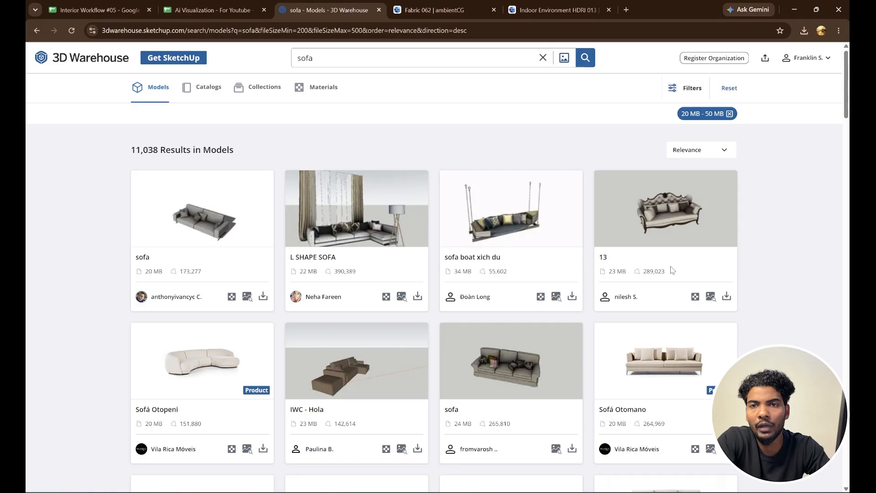
{"action": "scroll", "coordinate": [674, 270], "scroll_direction": "down", "scroll_amount": 15}
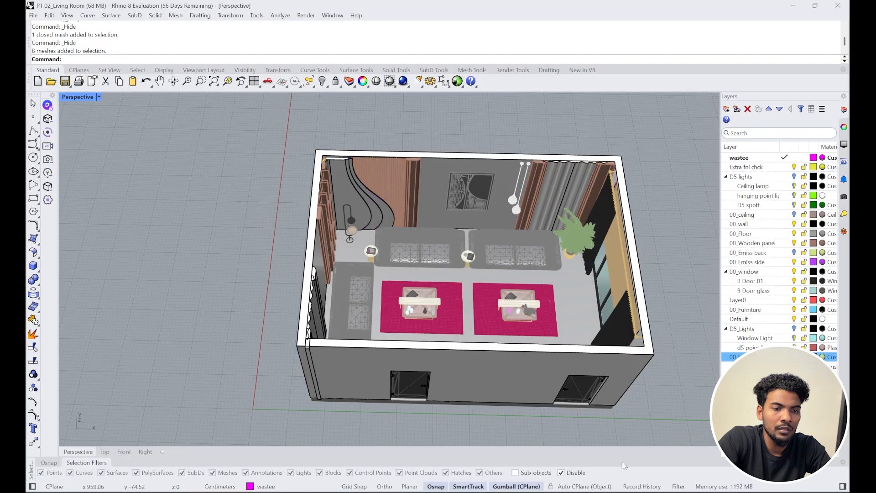
Step: Switch to the Rhino living room model and import SOFA2 from Downloads, with faces as mesh and textures embedded in the model
{"action": "right_click_drag", "start_coordinate": [466, 238], "coordinate": [481, 229]}
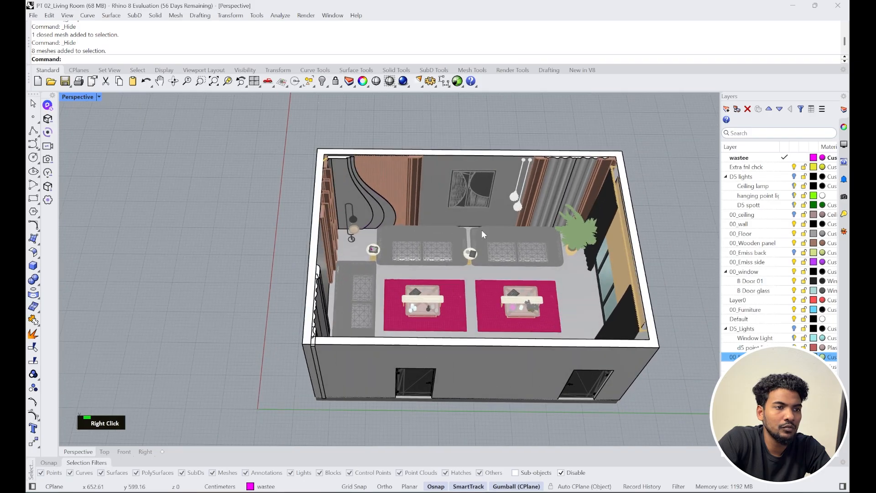
{"action": "scroll", "coordinate": [495, 263], "scroll_direction": "down", "scroll_amount": 3}
{"action": "scroll", "coordinate": [492, 262], "scroll_direction": "up", "scroll_amount": 6}
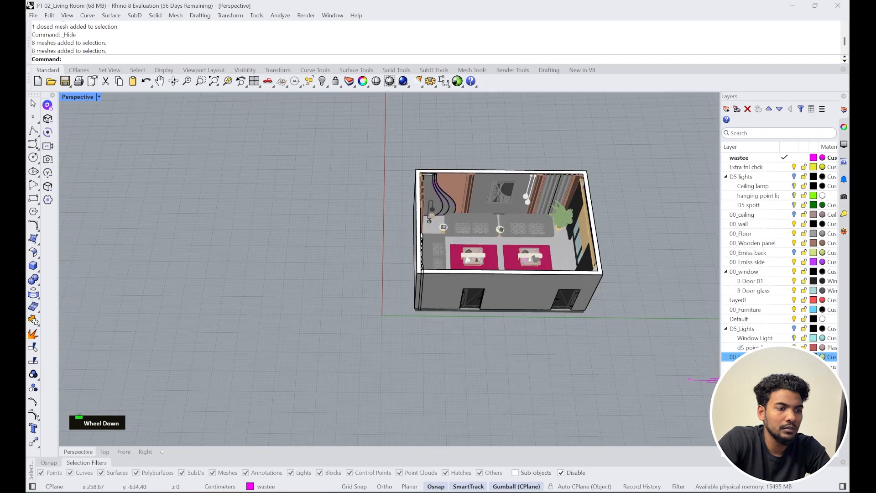
{"action": "left_click", "coordinate": [385, 491]}
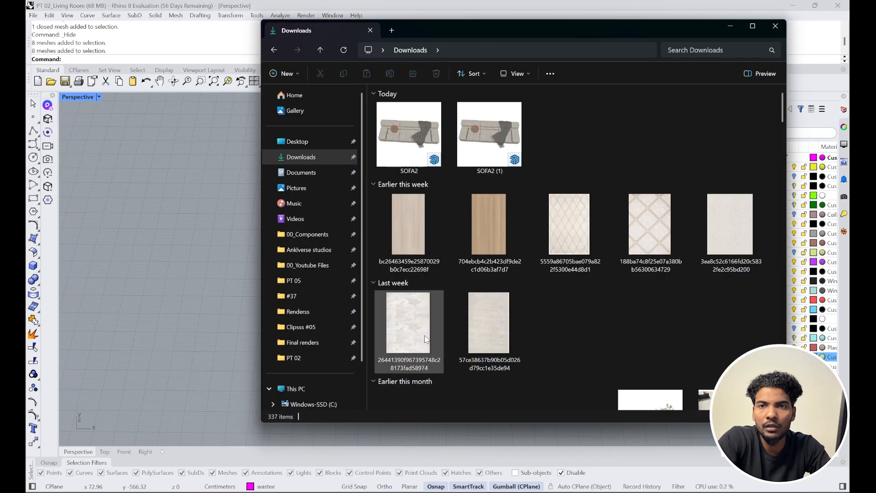
{"action": "left_click", "coordinate": [409, 137]}
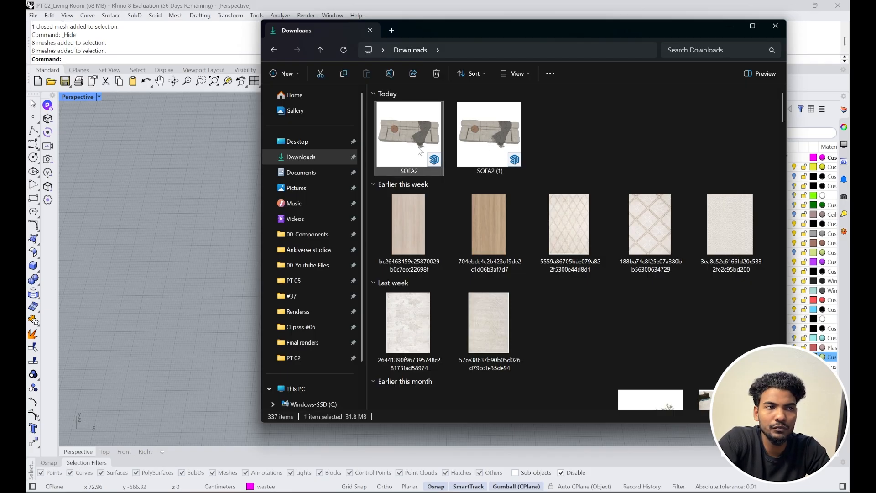
{"action": "double_click", "coordinate": [409, 137]}
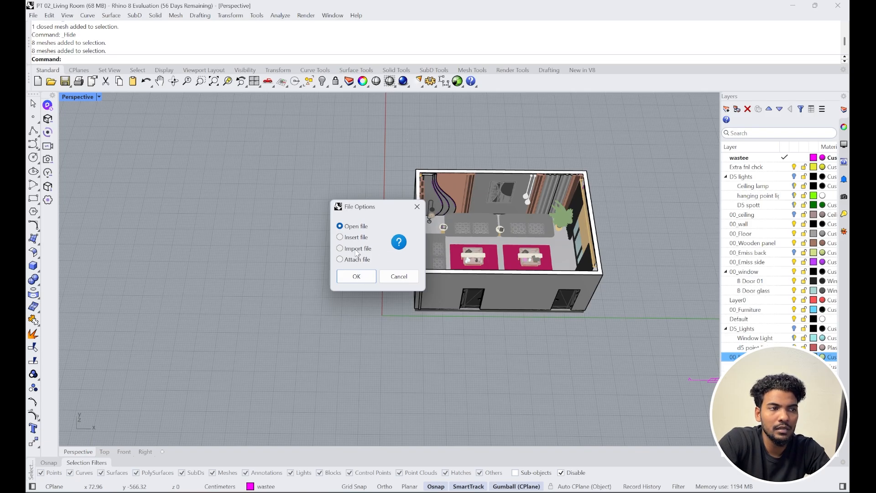
{"action": "left_click", "coordinate": [363, 275]}
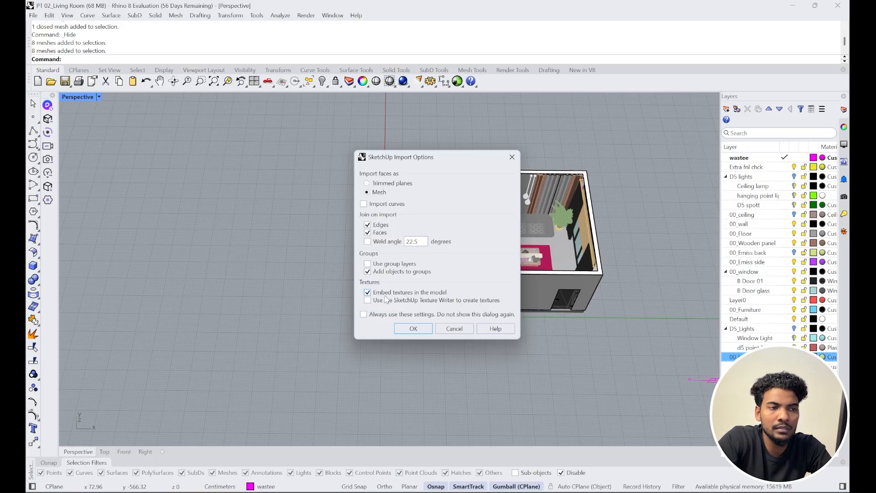
{"action": "left_click", "coordinate": [421, 332]}
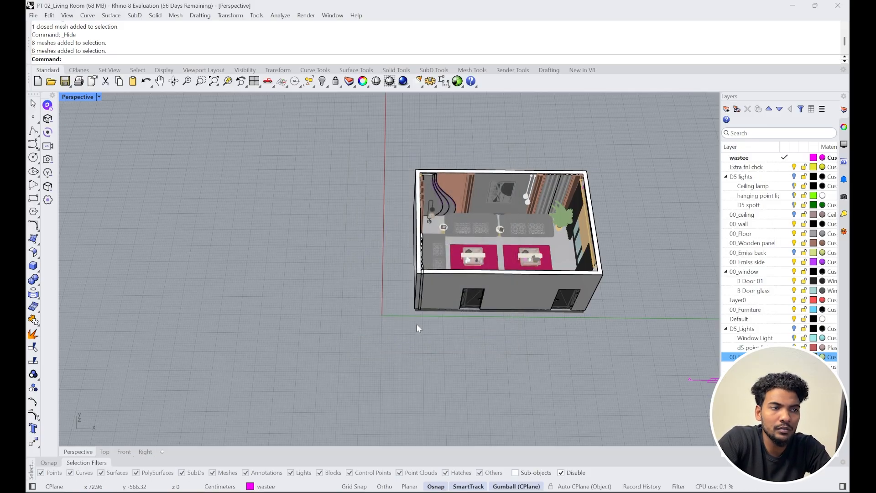
Step: Move the imported sofa along the X axis to an empty area well clear of the room, and deselect it
{"action": "scroll", "coordinate": [434, 314], "scroll_direction": "down", "scroll_amount": 2}
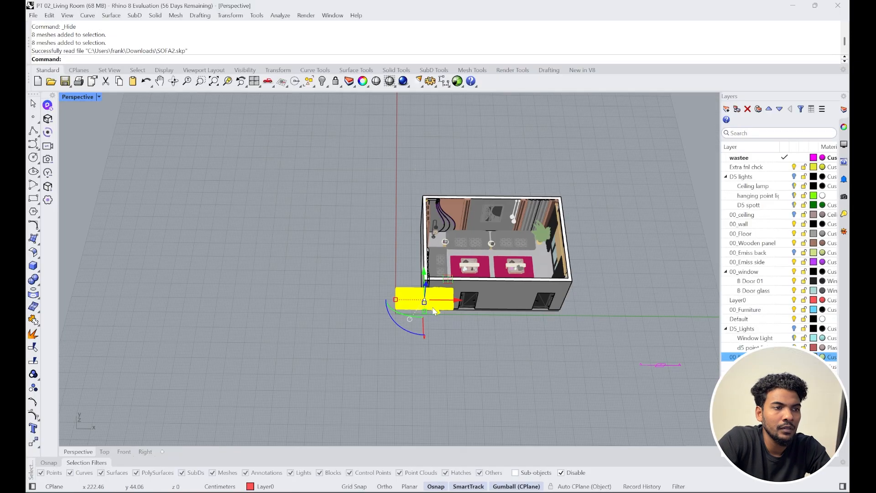
{"action": "left_click_drag", "start_coordinate": [455, 300], "coordinate": [363, 302]}
{"action": "scroll", "coordinate": [324, 303], "scroll_direction": "up", "scroll_amount": 8}
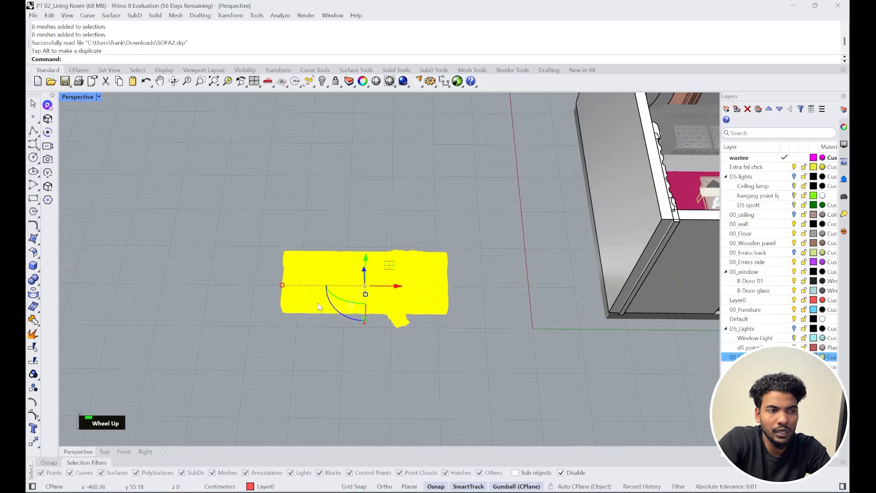
{"action": "right_click_drag", "start_coordinate": [324, 301], "coordinate": [361, 216]}
{"action": "left_click", "coordinate": [361, 215]}
Step: Examine the mesh density of the imported sofa, its throw blanket and its separate block parts
{"action": "scroll", "coordinate": [355, 259], "scroll_direction": "up", "scroll_amount": 4}
{"action": "scroll", "coordinate": [356, 259], "scroll_direction": "up", "scroll_amount": 5}
{"action": "scroll", "coordinate": [451, 240], "scroll_direction": "down", "scroll_amount": 11}
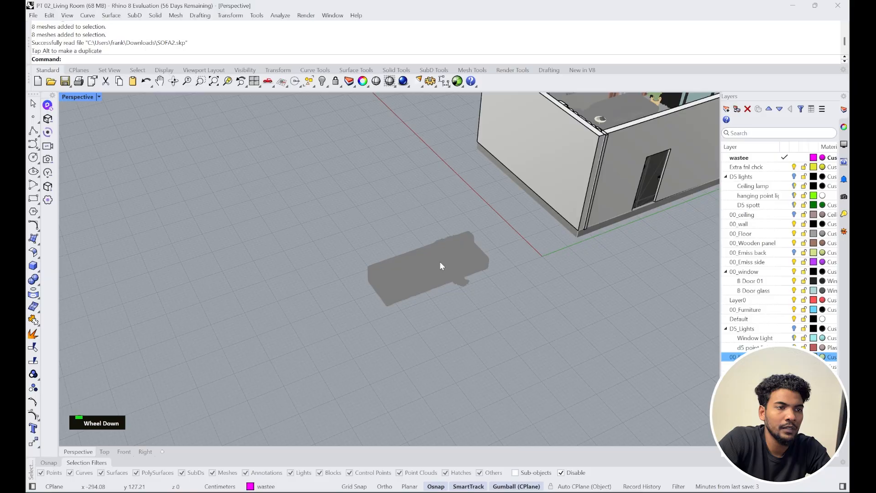
{"action": "left_click", "coordinate": [440, 261]}
{"action": "scroll", "coordinate": [425, 263], "scroll_direction": "up", "scroll_amount": 8}
{"action": "left_click", "coordinate": [424, 265]}
{"action": "right_click_drag", "start_coordinate": [424, 264], "coordinate": [367, 233]}
{"action": "scroll", "coordinate": [349, 221], "scroll_direction": "up", "scroll_amount": 3}
{"action": "left_click", "coordinate": [617, 137]}
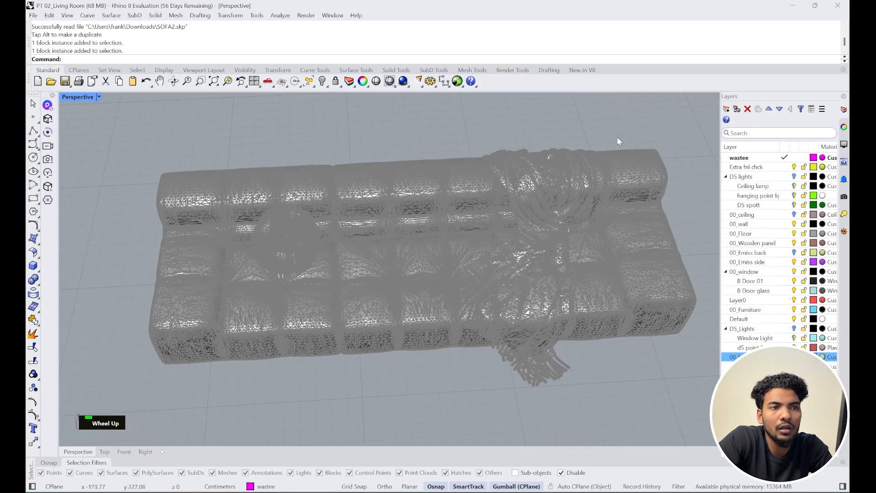
{"action": "scroll", "coordinate": [620, 234], "scroll_direction": "up", "scroll_amount": 5}
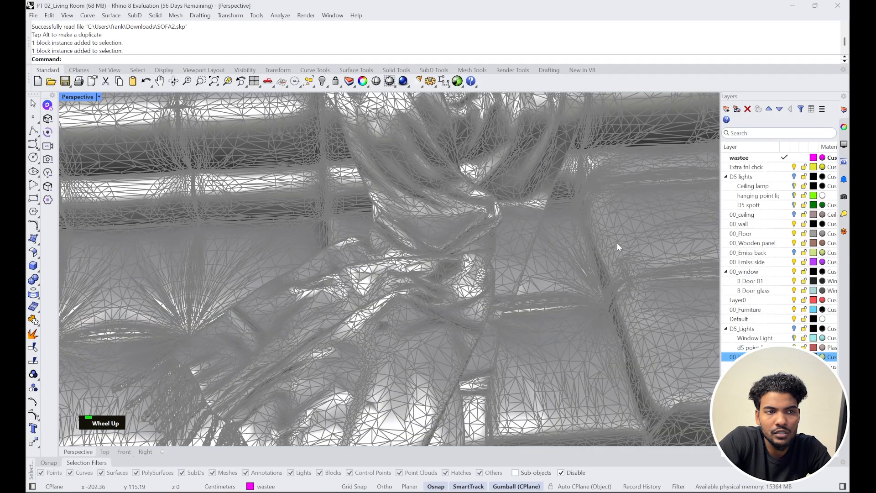
{"action": "scroll", "coordinate": [615, 245], "scroll_direction": "down", "scroll_amount": 11}
{"action": "left_click", "coordinate": [534, 248]}
{"action": "scroll", "coordinate": [534, 248], "scroll_direction": "up", "scroll_amount": 6}
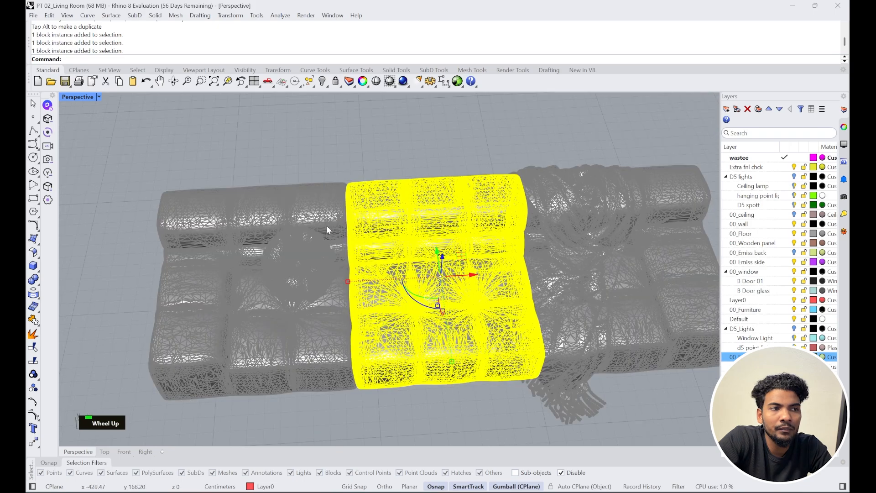
{"action": "scroll", "coordinate": [327, 225], "scroll_direction": "down", "scroll_amount": 3}
{"action": "left_click", "coordinate": [370, 146]}
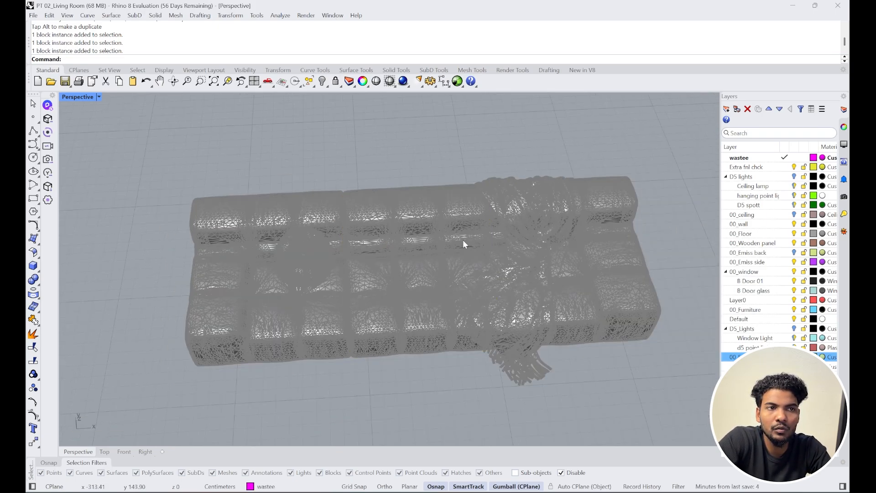
Step: Turn off mesh wires for the Perspective viewport and inspect the parts of the imported sofa
{"action": "left_click", "coordinate": [844, 199]}
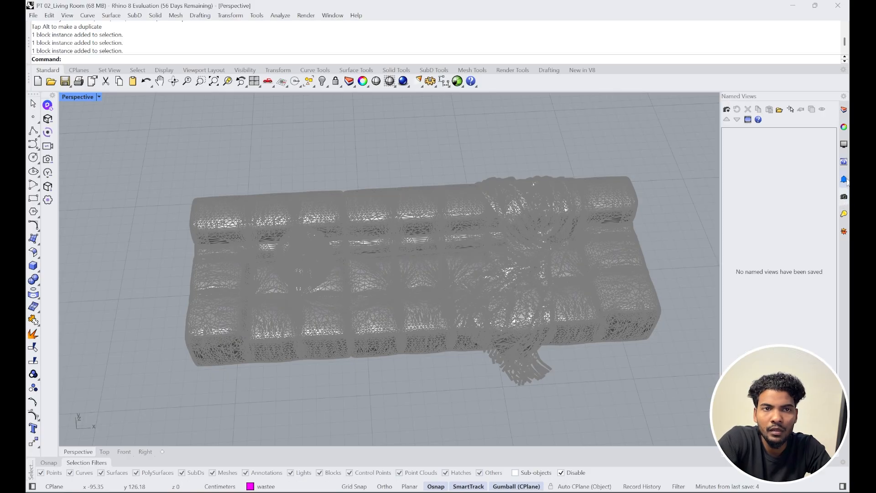
{"action": "left_click", "coordinate": [844, 146]}
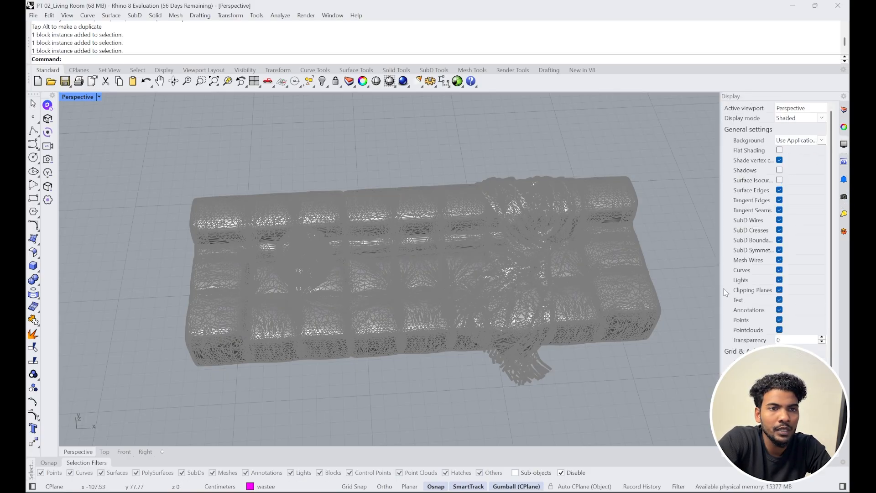
{"action": "left_click", "coordinate": [779, 261]}
{"action": "left_click", "coordinate": [779, 262]}
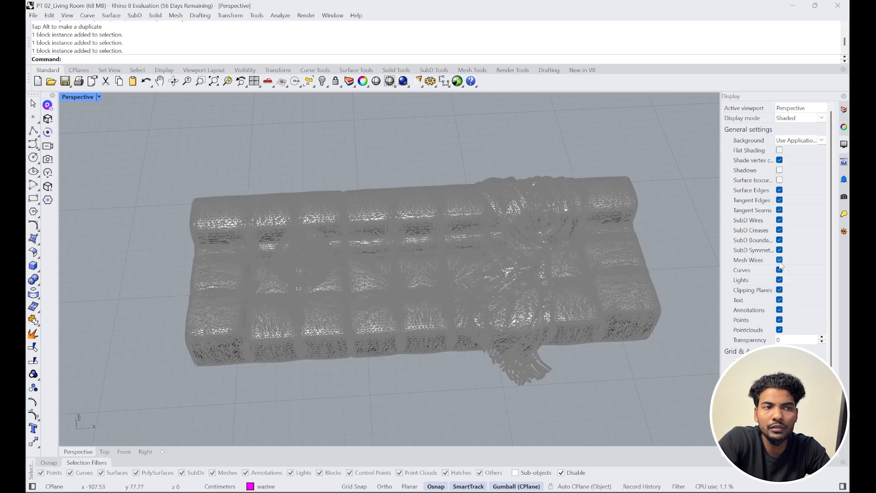
{"action": "left_click", "coordinate": [778, 261]}
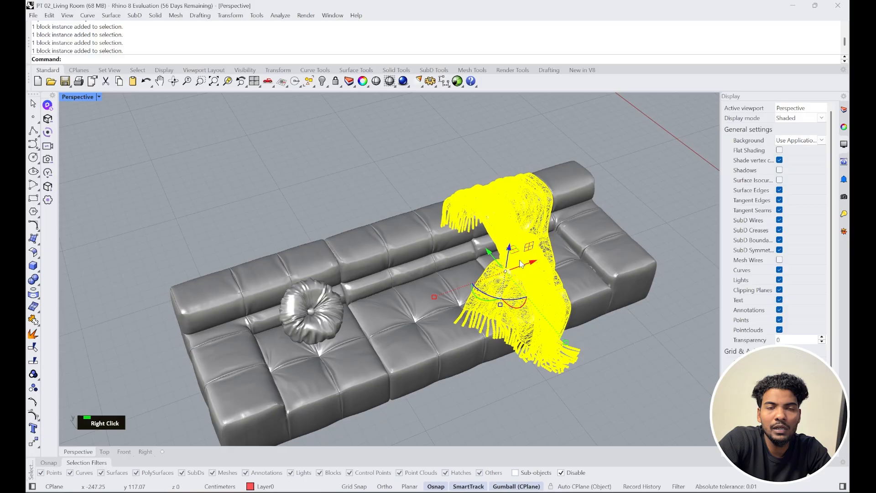
{"action": "left_click", "coordinate": [653, 341]}
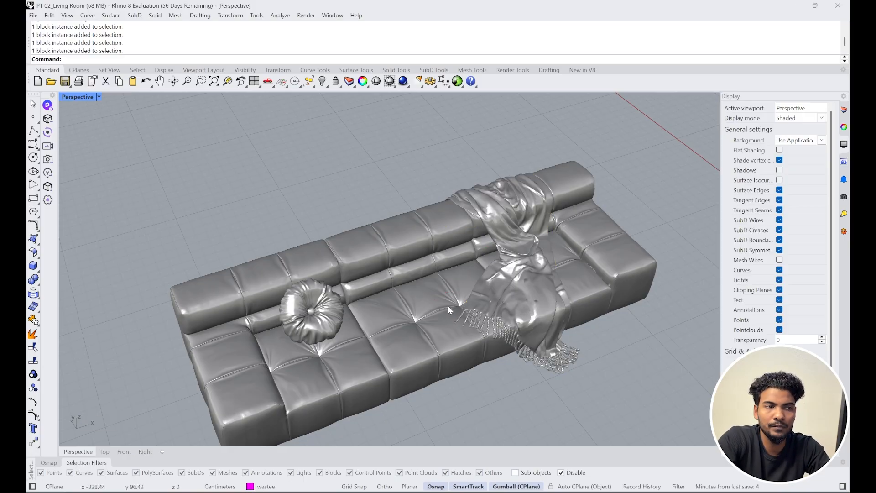
{"action": "scroll", "coordinate": [448, 306], "scroll_direction": "down", "scroll_amount": 5}
{"action": "scroll", "coordinate": [388, 274], "scroll_direction": "up", "scroll_amount": 3}
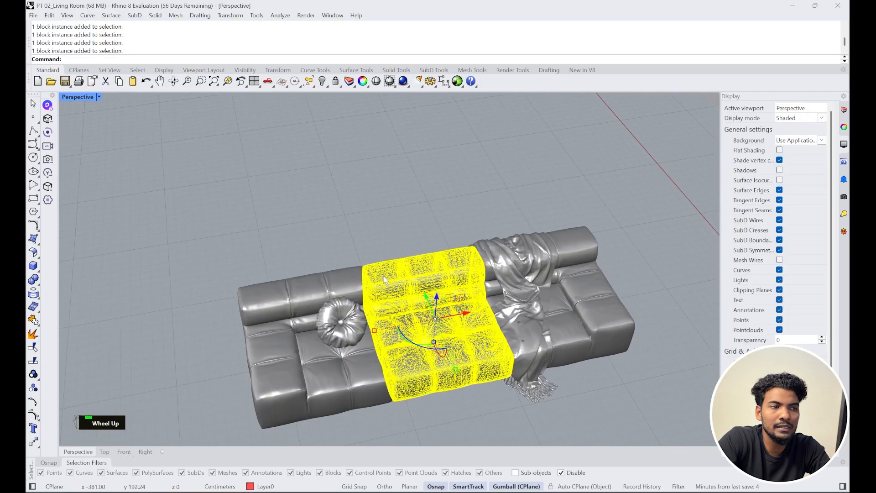
{"action": "left_click", "coordinate": [410, 311]}
Step: Examine the existing sofas inside the living room for comparison with the imported one, selecting the two along the back wall
{"action": "scroll", "coordinate": [410, 311], "scroll_direction": "down", "scroll_amount": 6}
{"action": "right_click_drag", "start_coordinate": [420, 223], "coordinate": [369, 255]}
{"action": "scroll", "coordinate": [375, 253], "scroll_direction": "down", "scroll_amount": 4}
{"action": "scroll", "coordinate": [479, 237], "scroll_direction": "up", "scroll_amount": 5}
{"action": "right_click_drag", "start_coordinate": [497, 265], "coordinate": [520, 205]}
{"action": "scroll", "coordinate": [511, 191], "scroll_direction": "down", "scroll_amount": 6}
{"action": "scroll", "coordinate": [490, 176], "scroll_direction": "up", "scroll_amount": 7}
{"action": "left_click", "coordinate": [534, 163]}
{"action": "right_click_drag", "start_coordinate": [534, 163], "coordinate": [500, 182]}
{"action": "scroll", "coordinate": [497, 186], "scroll_direction": "up", "scroll_amount": 5}
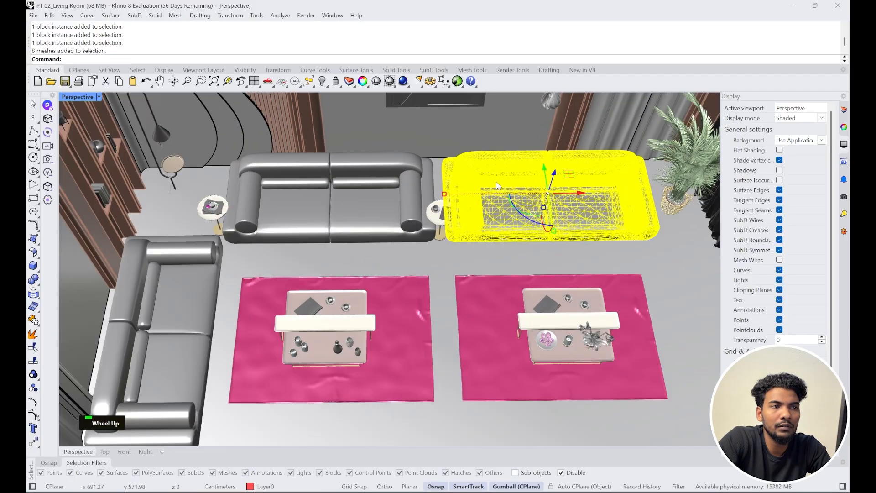
{"action": "scroll", "coordinate": [498, 185], "scroll_direction": "down", "scroll_amount": 6}
{"action": "scroll", "coordinate": [478, 248], "scroll_direction": "up", "scroll_amount": 4}
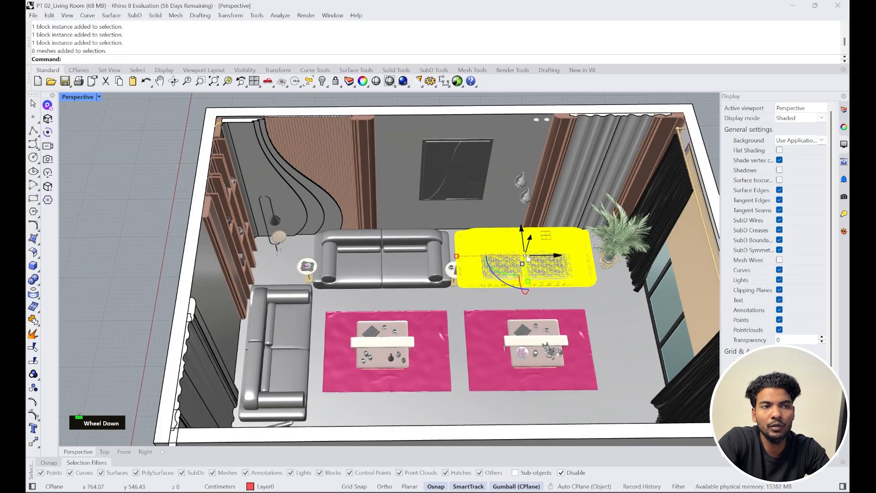
{"action": "left_click", "coordinate": [146, 256]}
{"action": "left_click", "coordinate": [432, 270]}
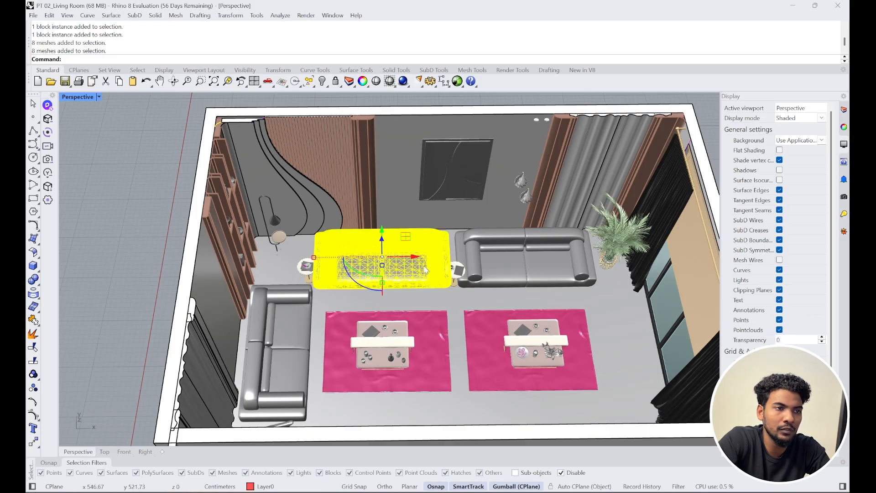
{"action": "scroll", "coordinate": [432, 270], "scroll_direction": "down", "scroll_amount": 4}
{"action": "scroll", "coordinate": [432, 268], "scroll_direction": "up", "scroll_amount": 4}
{"action": "right_click_drag", "start_coordinate": [432, 269], "coordinate": [413, 264]}
{"action": "scroll", "coordinate": [245, 250], "scroll_direction": "up", "scroll_amount": 4}
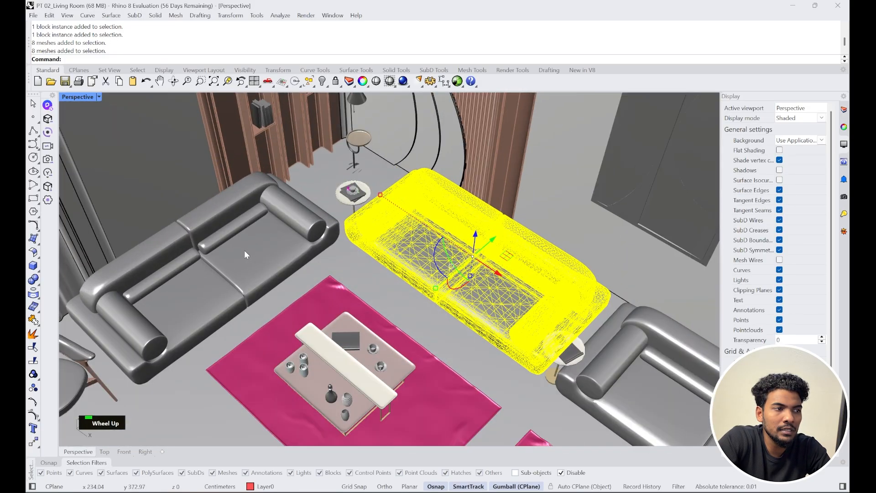
Step: Clear the sofa selection and turn the display of mesh wires back on for the Perspective viewport
{"action": "key", "text": "Escape"}
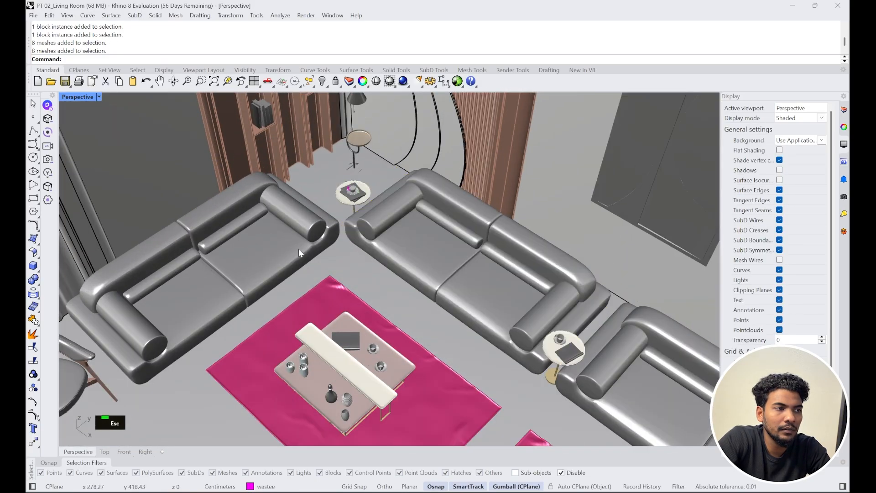
{"action": "left_click", "coordinate": [779, 260]}
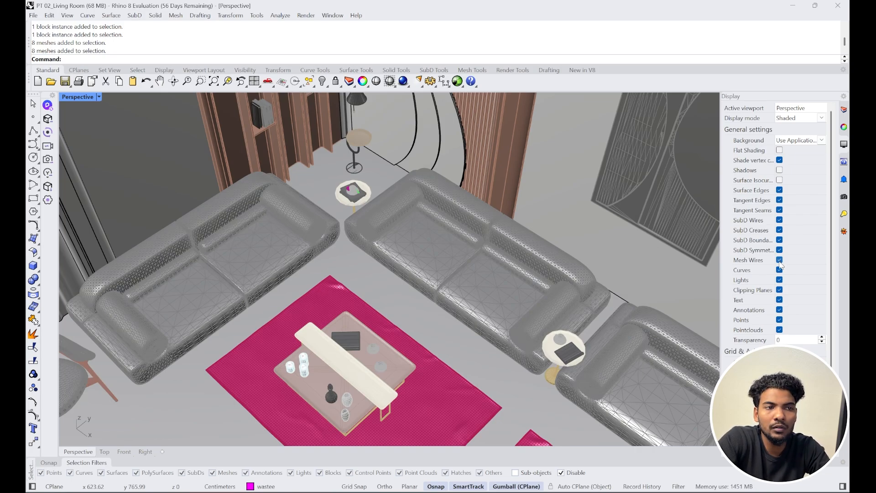
Step: Turn off mesh wires for the Perspective viewport and check one of the existing sofas along the back wall
{"action": "left_click", "coordinate": [779, 260]}
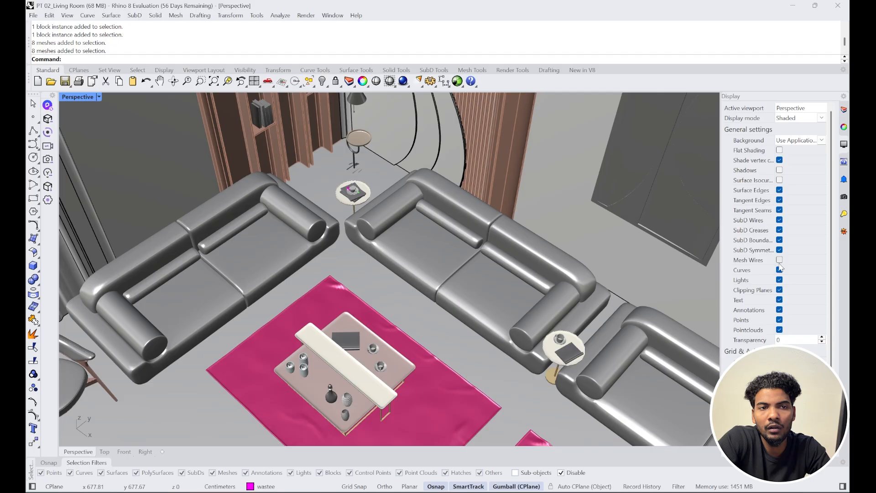
{"action": "left_click", "coordinate": [540, 329]}
{"action": "scroll", "coordinate": [511, 293], "scroll_direction": "down", "scroll_amount": 14}
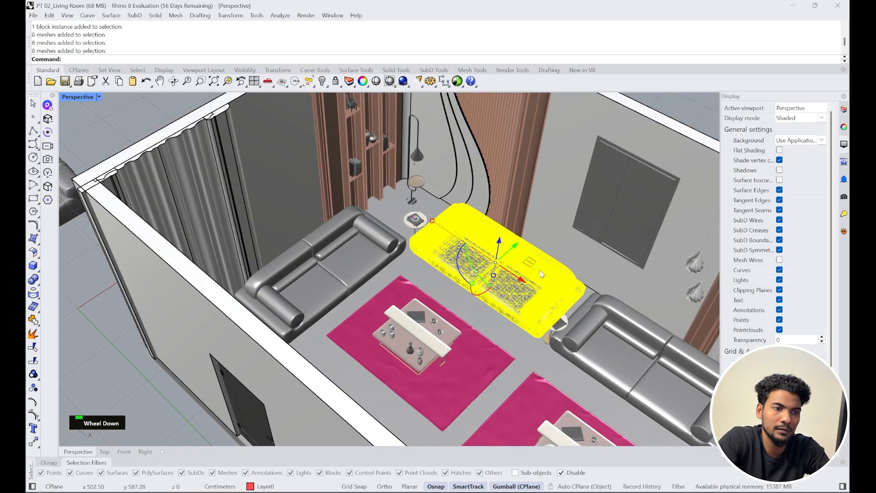
{"action": "right_click_drag", "start_coordinate": [502, 283], "coordinate": [582, 273]}
{"action": "key", "text": "Escape"}
Step: Inspect the imported sofa outside the room without mesh wires, selecting and deselecting its throw blanket
{"action": "scroll", "coordinate": [397, 318], "scroll_direction": "up", "scroll_amount": 8}
{"action": "left_click", "coordinate": [386, 314]}
{"action": "scroll", "coordinate": [297, 315], "scroll_direction": "up", "scroll_amount": 3}
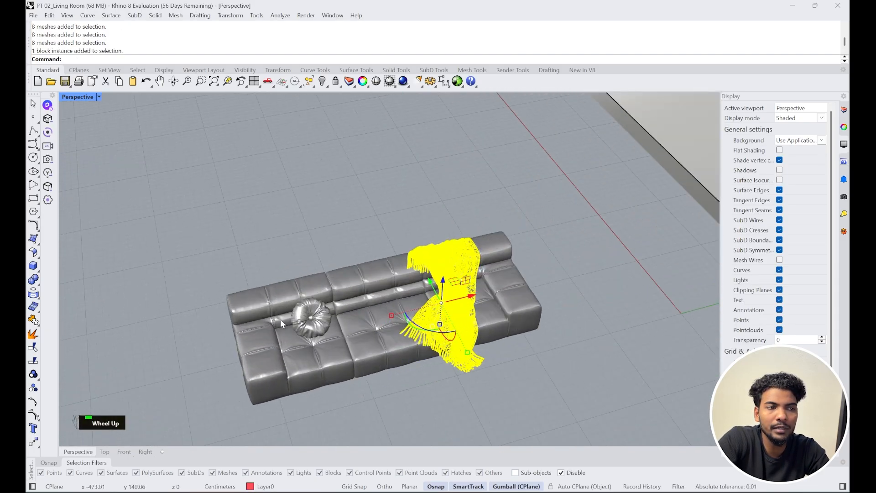
{"action": "scroll", "coordinate": [483, 307], "scroll_direction": "down", "scroll_amount": 4}
{"action": "scroll", "coordinate": [483, 308], "scroll_direction": "up", "scroll_amount": 4}
{"action": "left_click", "coordinate": [651, 264]}
{"action": "middle_click", "coordinate": [612, 299]}
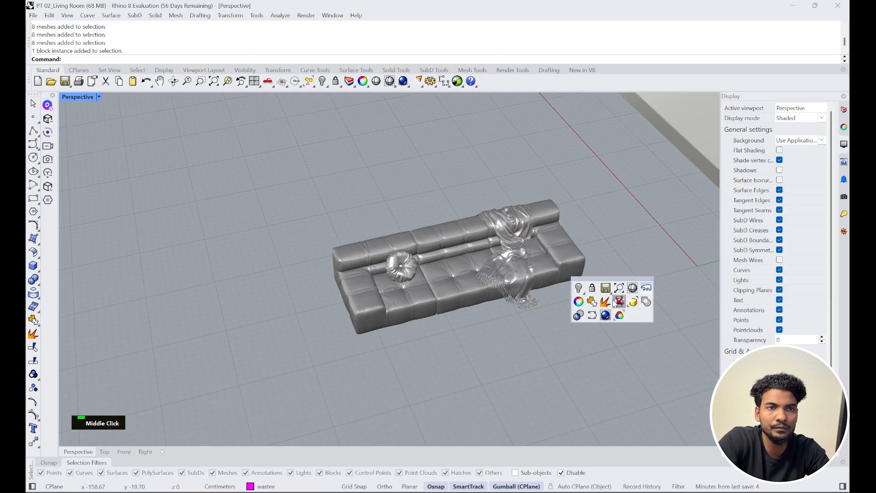
Step: Display the Perspective viewport in Rendered mode and examine the imported sofa's materials and middle section
{"action": "left_click", "coordinate": [99, 98]}
{"action": "left_click", "coordinate": [137, 132]}
{"action": "right_click_drag", "start_coordinate": [374, 266], "coordinate": [229, 338]}
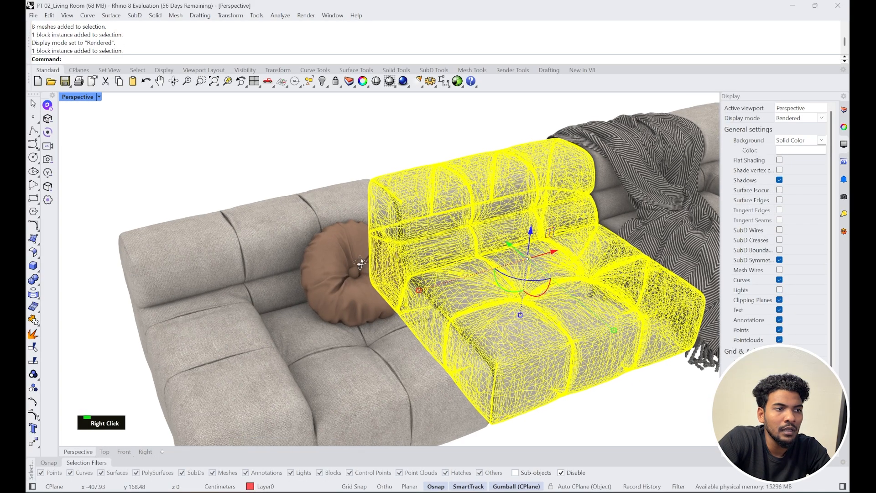
{"action": "scroll", "coordinate": [308, 288], "scroll_direction": "up", "scroll_amount": 3}
{"action": "scroll", "coordinate": [364, 337], "scroll_direction": "down", "scroll_amount": 3}
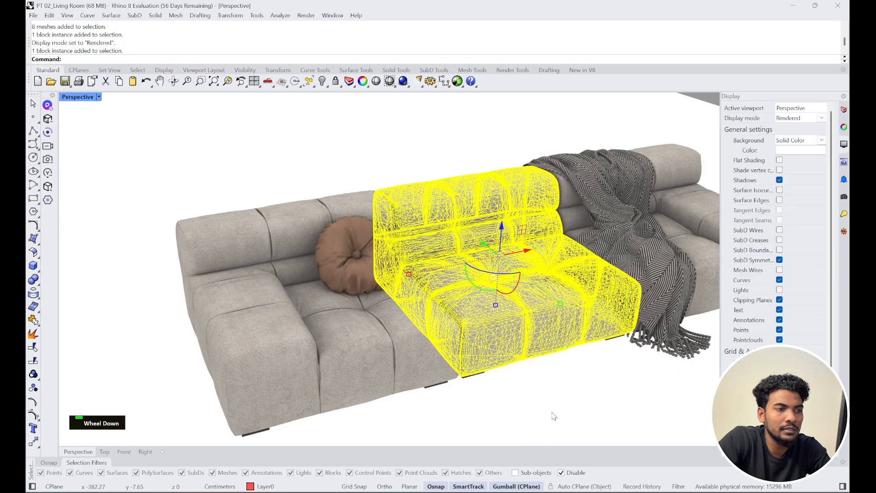
{"action": "scroll", "coordinate": [474, 290], "scroll_direction": "down", "scroll_amount": 4}
{"action": "scroll", "coordinate": [528, 267], "scroll_direction": "up", "scroll_amount": 3}
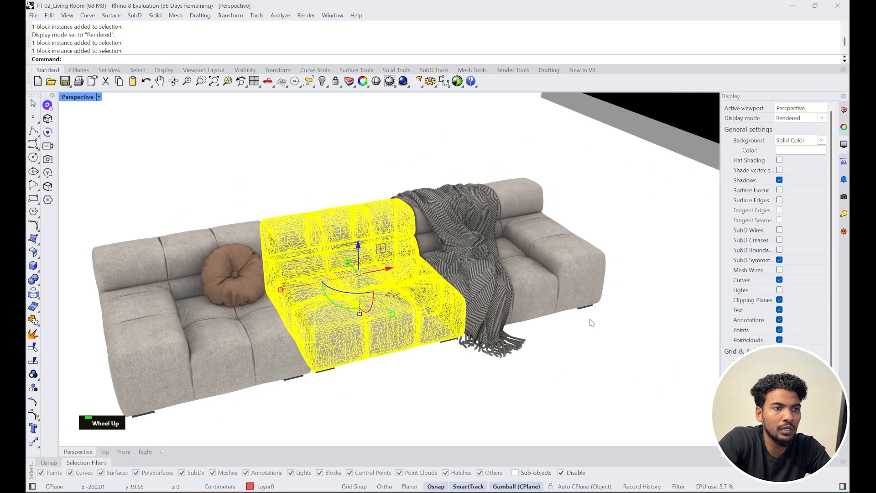
{"action": "key", "text": "Escape"}
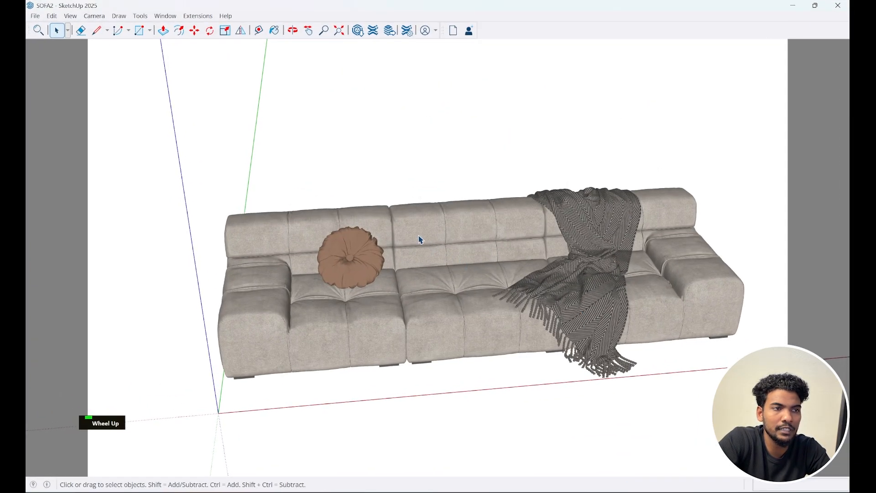
Step: Switch to SketchUp and examine the original SOFA2 model from another angle for comparison
{"action": "scroll", "coordinate": [464, 206], "scroll_direction": "down", "scroll_amount": 2}
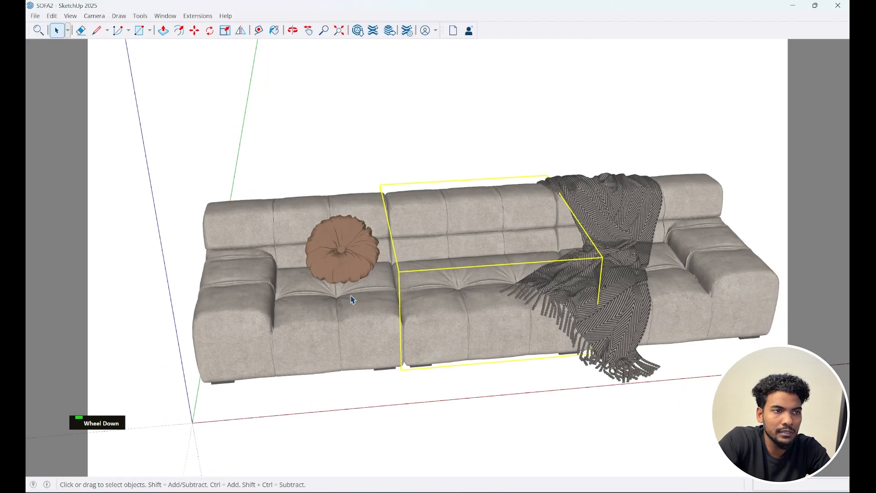
{"action": "middle_click_drag", "start_coordinate": [349, 299], "coordinate": [477, 264]}
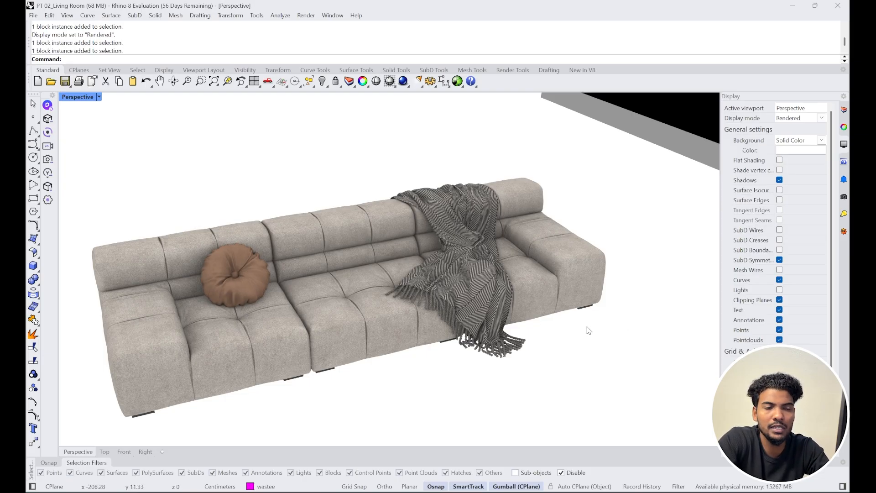
Step: Switch back to Rhino and view the imported sofa beside the living room in Shaded display mode
{"action": "scroll", "coordinate": [476, 289], "scroll_direction": "down", "scroll_amount": 8}
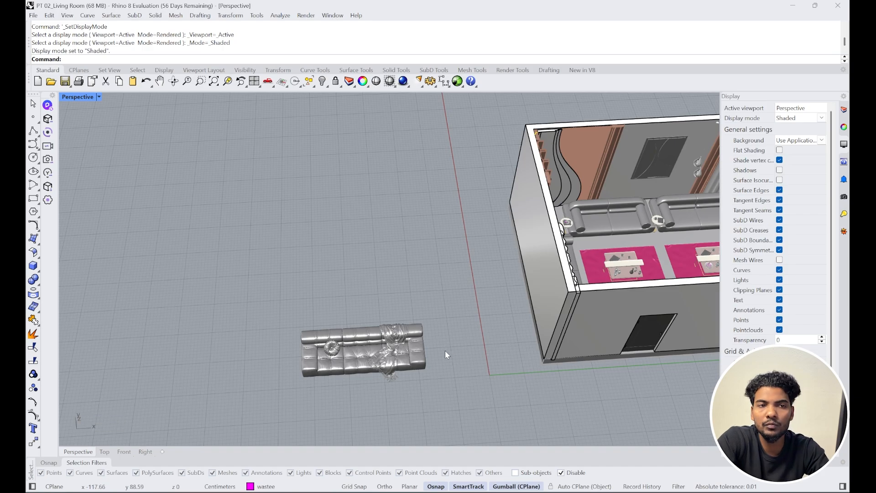
{"action": "scroll", "coordinate": [379, 372], "scroll_direction": "down", "scroll_amount": 2}
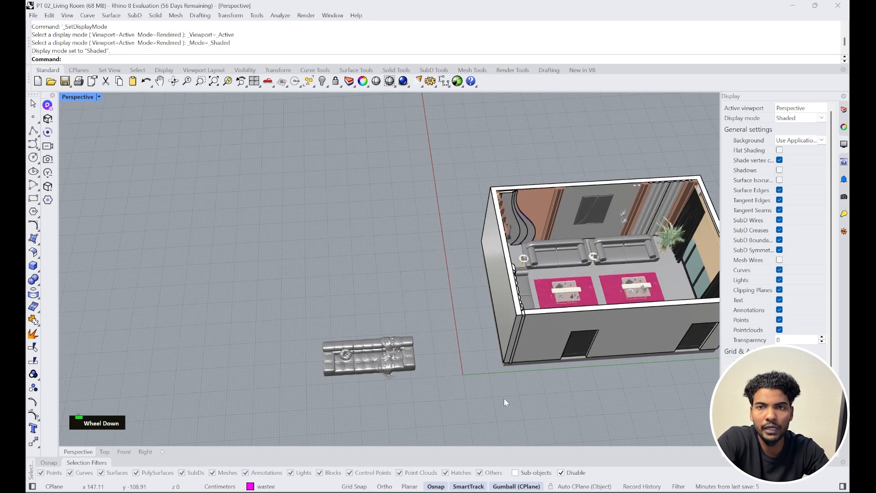
{"action": "scroll", "coordinate": [357, 303], "scroll_direction": "down", "scroll_amount": 3}
{"action": "scroll", "coordinate": [573, 315], "scroll_direction": "up", "scroll_amount": 3}
{"action": "scroll", "coordinate": [575, 319], "scroll_direction": "down", "scroll_amount": 3}
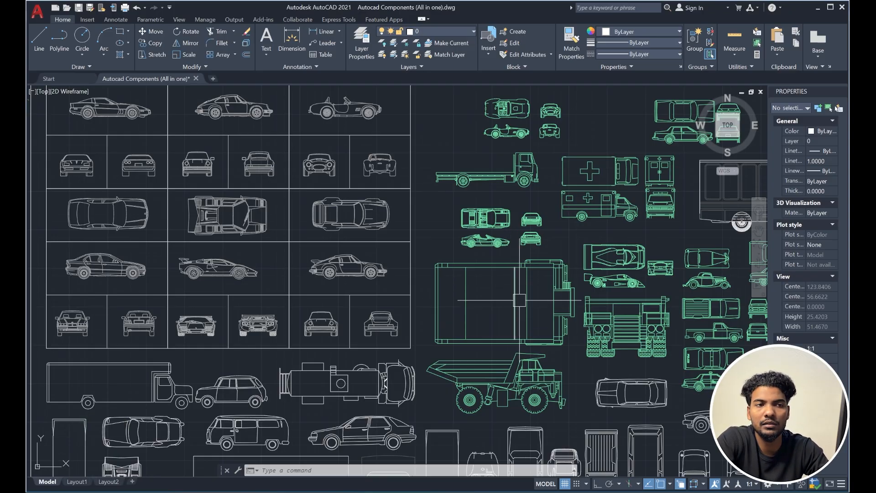
Step: Switch to AutoCAD and browse the component categories of the Autocad Components (All in one) drawing
{"action": "scroll", "coordinate": [447, 309], "scroll_direction": "down", "scroll_amount": 2}
{"action": "scroll", "coordinate": [447, 308], "scroll_direction": "down", "scroll_amount": 2}
{"action": "scroll", "coordinate": [452, 304], "scroll_direction": "down", "scroll_amount": 2}
{"action": "middle_click", "coordinate": [454, 302]}
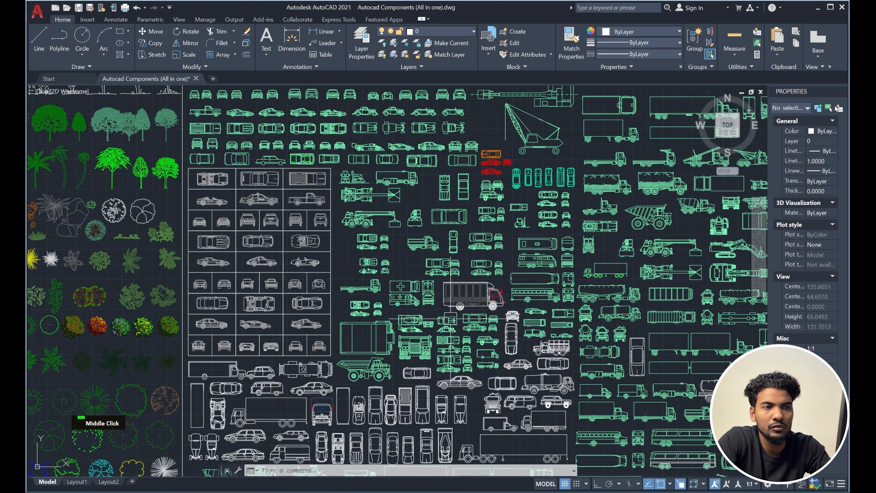
{"action": "scroll", "coordinate": [461, 297], "scroll_direction": "down", "scroll_amount": 2}
{"action": "middle_click_drag", "start_coordinate": [509, 285], "coordinate": [455, 290]}
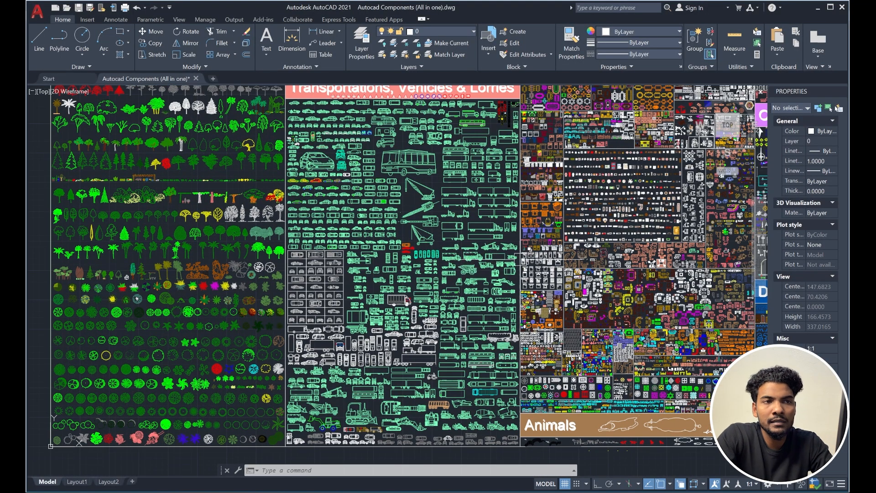
{"action": "middle_click_drag", "start_coordinate": [580, 274], "coordinate": [461, 301]}
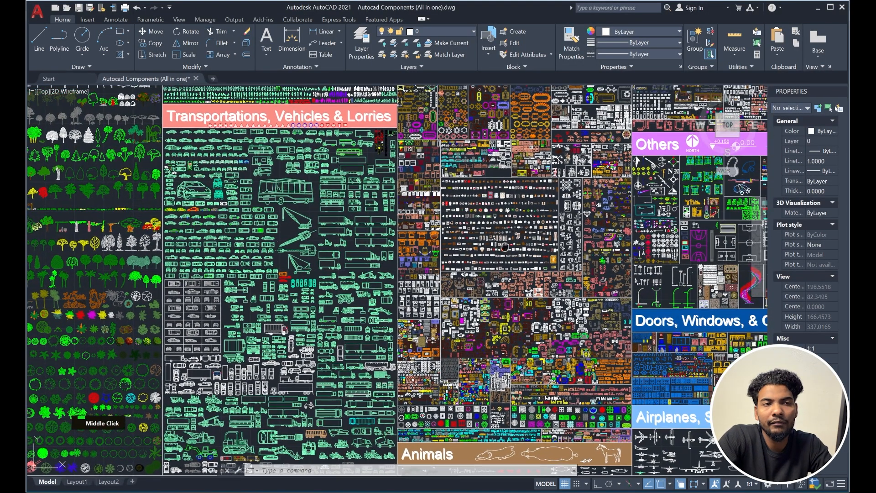
{"action": "middle_click_drag", "start_coordinate": [561, 200], "coordinate": [465, 278]}
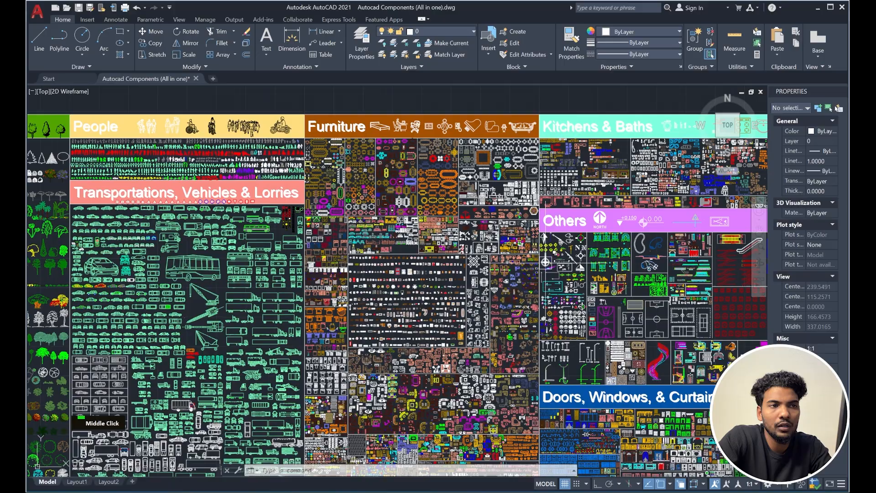
{"action": "scroll", "coordinate": [504, 288], "scroll_direction": "up", "scroll_amount": 2}
{"action": "mouse_move", "coordinate": [379, 376]}
{"action": "middle_mouse_down"}
{"action": "mouse_move", "coordinate": [406, 341]}
{"action": "mouse_move", "coordinate": [661, 172]}
{"action": "middle_mouse_up"}
{"action": "scroll", "coordinate": [463, 287], "scroll_direction": "up", "scroll_amount": 4}
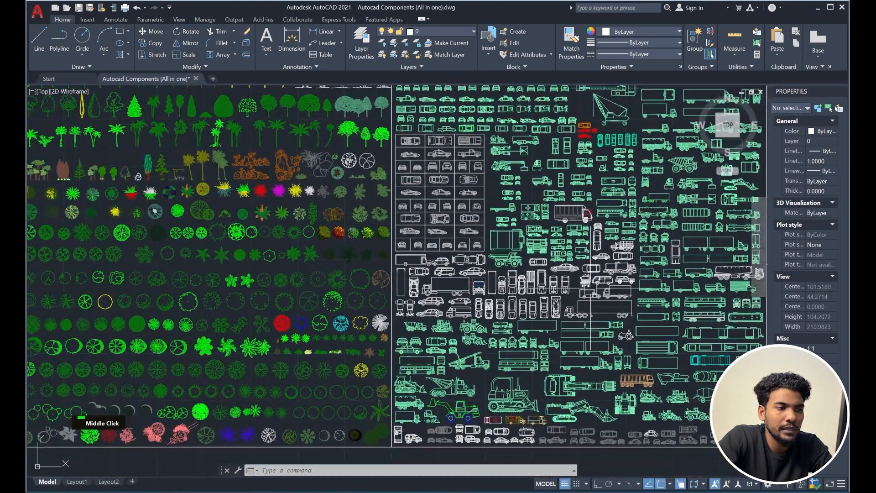
Step: Examine the side-view sports car block in the framed vehicle table, selecting it to see its place among the components
{"action": "middle_click_drag", "start_coordinate": [445, 140], "coordinate": [557, 274]}
{"action": "scroll", "coordinate": [558, 273], "scroll_direction": "up", "scroll_amount": 10}
{"action": "scroll", "coordinate": [527, 291], "scroll_direction": "down", "scroll_amount": 4}
{"action": "middle_click_drag", "start_coordinate": [229, 282], "coordinate": [440, 276]}
{"action": "scroll", "coordinate": [441, 276], "scroll_direction": "up", "scroll_amount": 4}
{"action": "scroll", "coordinate": [584, 273], "scroll_direction": "down", "scroll_amount": 2}
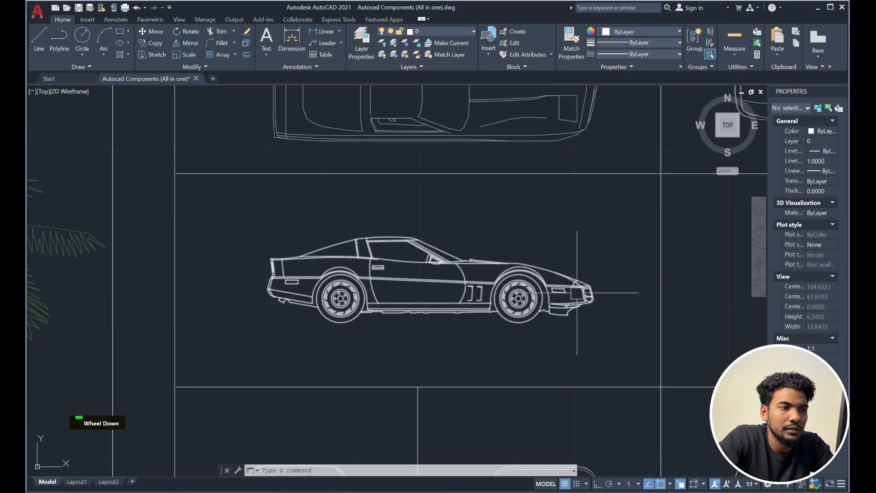
{"action": "left_click", "coordinate": [466, 293]}
{"action": "scroll", "coordinate": [379, 315], "scroll_direction": "down", "scroll_amount": 10}
{"action": "middle_click_drag", "start_coordinate": [379, 315], "coordinate": [325, 305]}
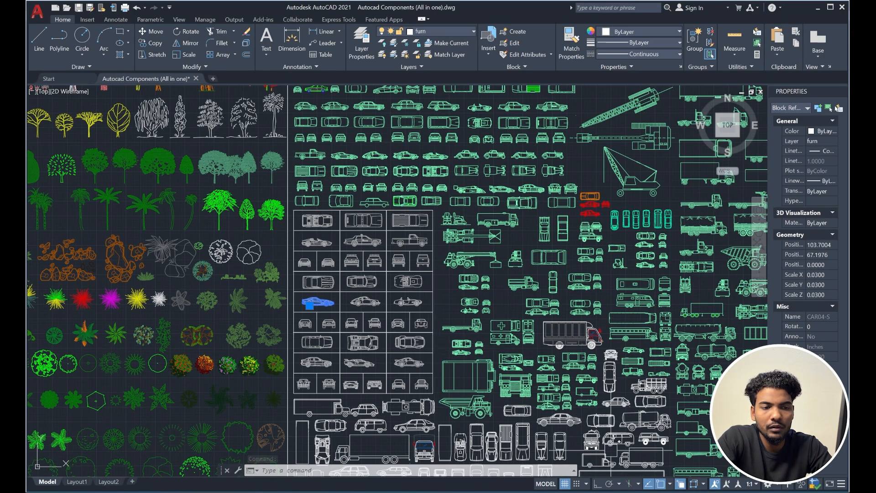
{"action": "scroll", "coordinate": [358, 293], "scroll_direction": "up", "scroll_amount": 1}
{"action": "scroll", "coordinate": [311, 301], "scroll_direction": "up", "scroll_amount": 3}
{"action": "scroll", "coordinate": [445, 287], "scroll_direction": "down", "scroll_amount": 2}
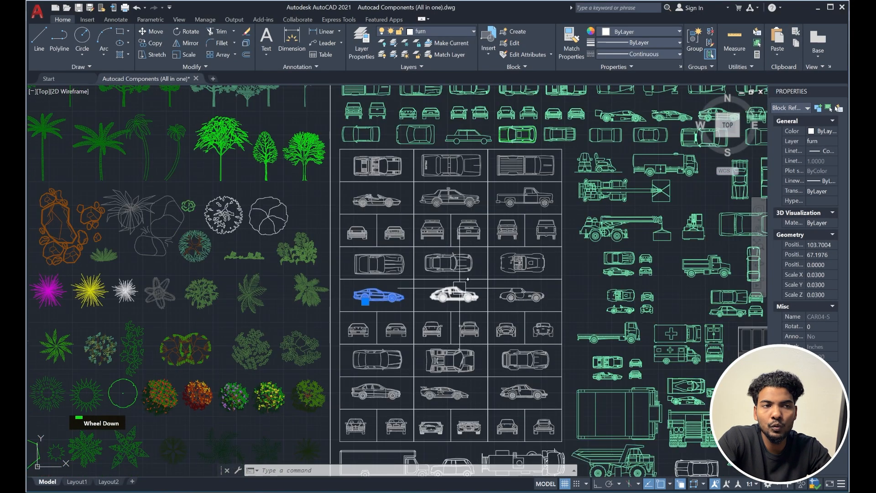
{"action": "key", "text": "Escape"}
{"action": "left_click", "coordinate": [379, 298]}
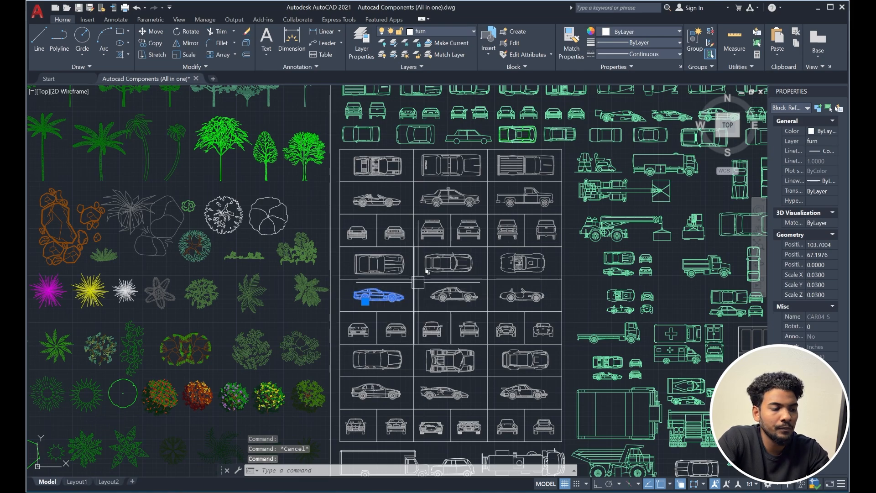
{"action": "scroll", "coordinate": [385, 297], "scroll_direction": "up", "scroll_amount": 2}
{"action": "type", "text": "wb"}
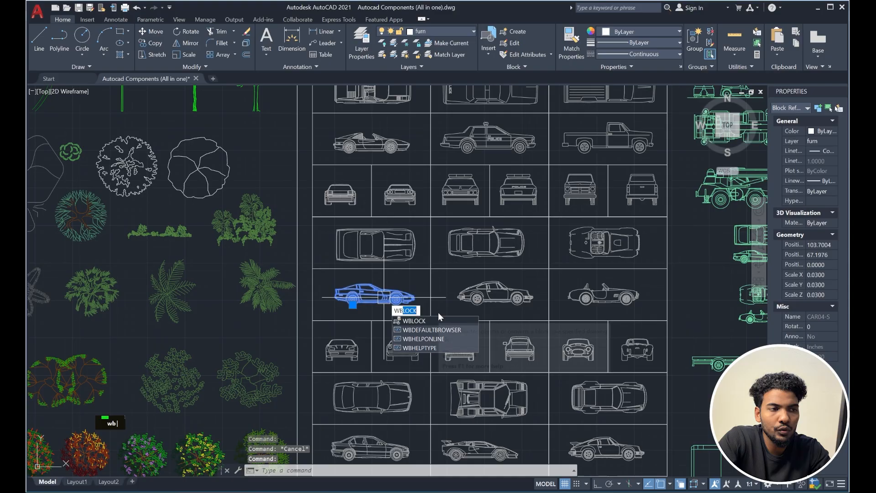
{"action": "key", "text": "Escape"}
{"action": "key", "text": "Escape"}
Step: Start Write Block for the side-view sports car in the framed vehicle table, with New in Documents as the destination file
{"action": "scroll", "coordinate": [349, 274], "scroll_direction": "down", "scroll_amount": 10}
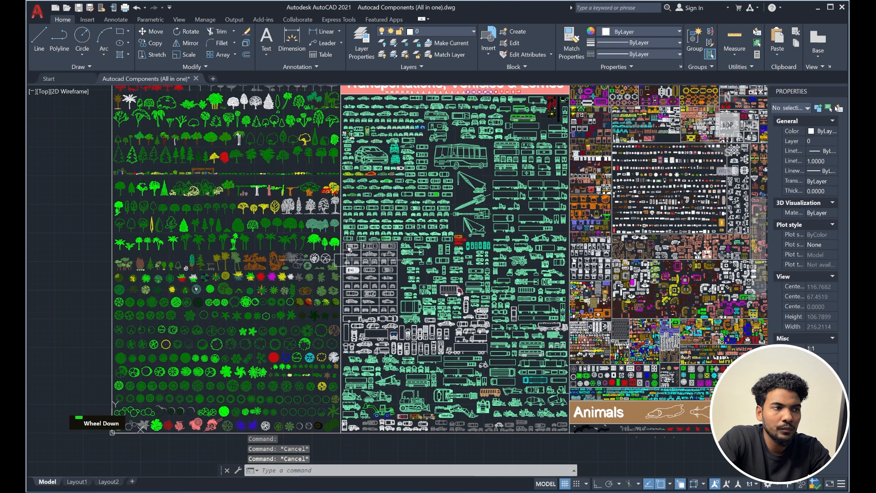
{"action": "middle_click_drag", "start_coordinate": [441, 87], "coordinate": [372, 142]}
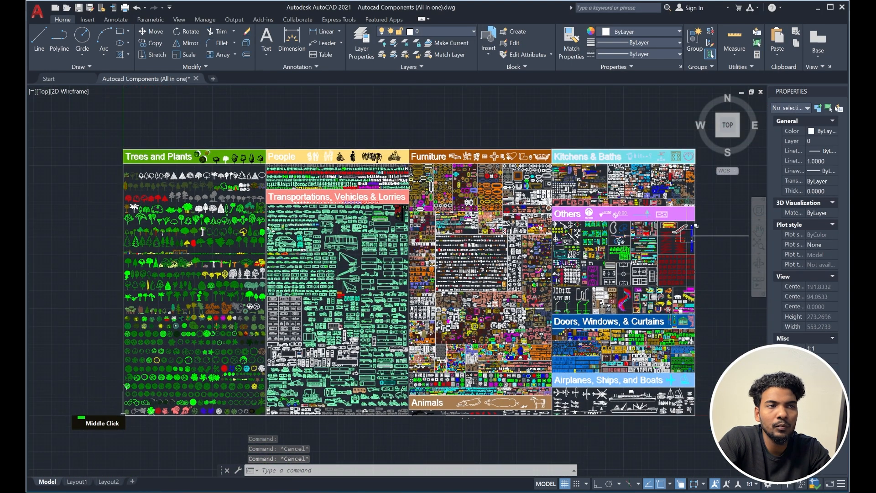
{"action": "scroll", "coordinate": [267, 343], "scroll_direction": "up", "scroll_amount": 2}
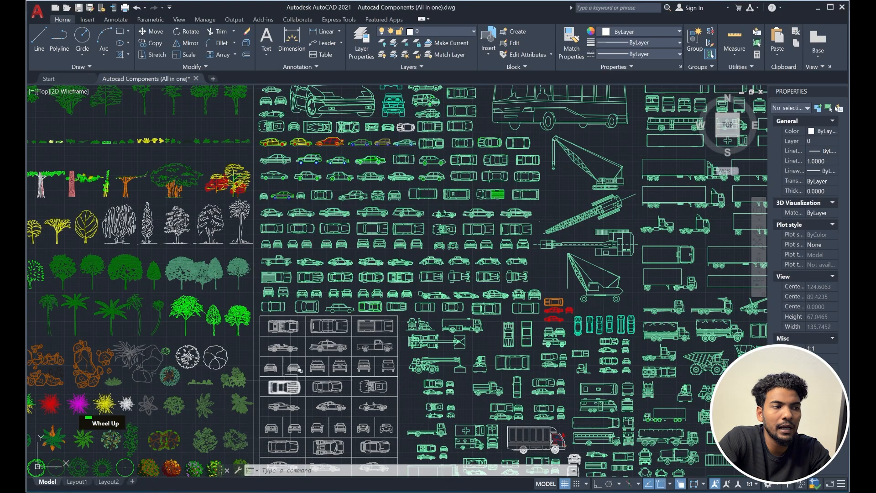
{"action": "middle_click_drag", "start_coordinate": [290, 384], "coordinate": [320, 263]}
{"action": "scroll", "coordinate": [314, 271], "scroll_direction": "up", "scroll_amount": 4}
{"action": "scroll", "coordinate": [300, 323], "scroll_direction": "up", "scroll_amount": 4}
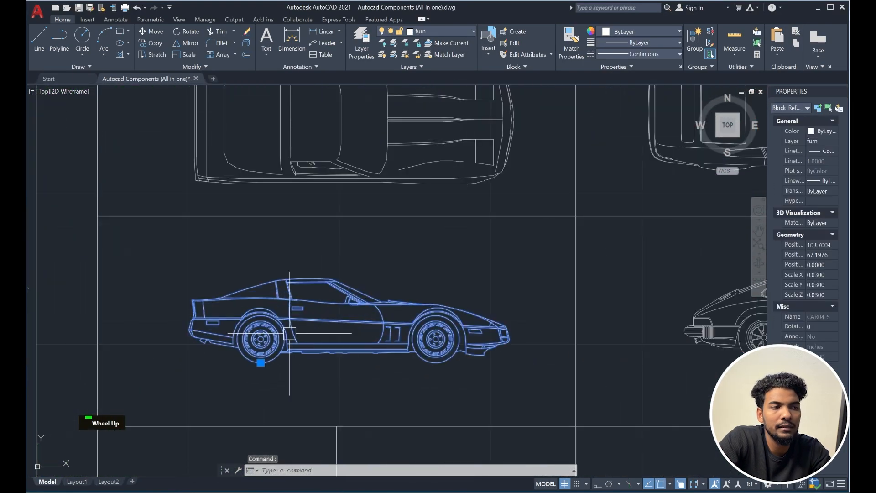
{"action": "type", "text": "w"}
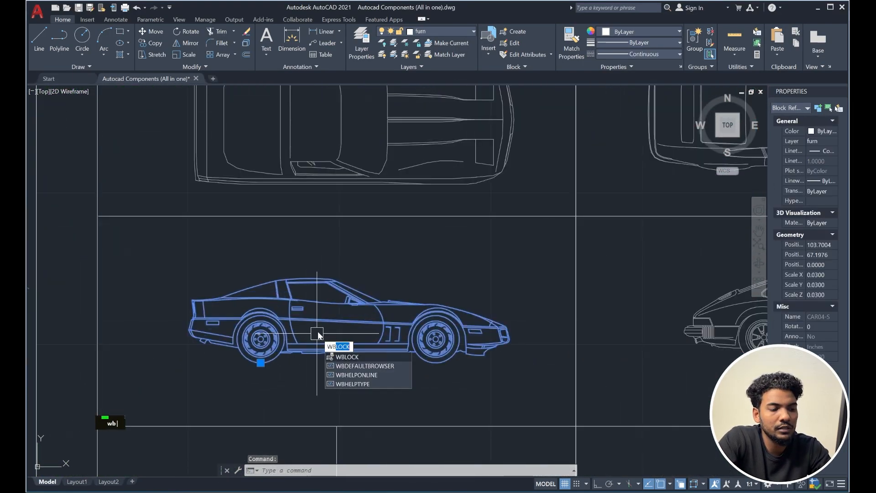
{"action": "key", "text": "Return"}
{"action": "left_click", "coordinate": [524, 304]}
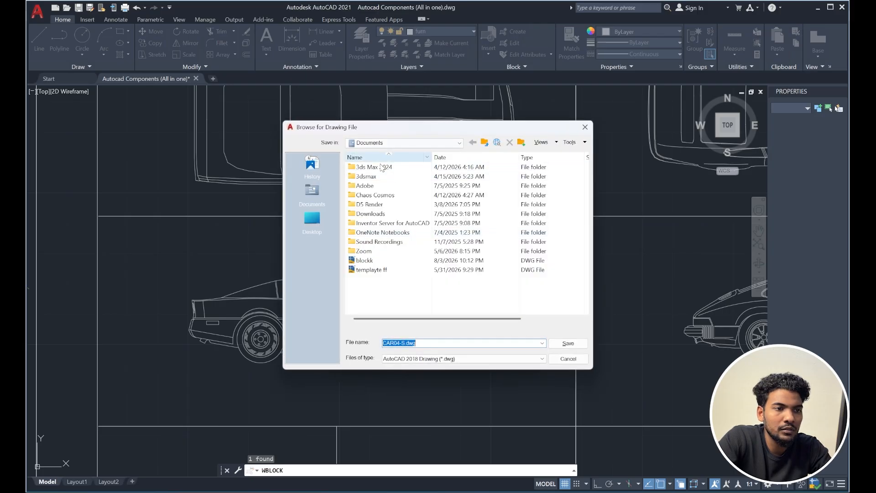
{"action": "type", "text": "New"}
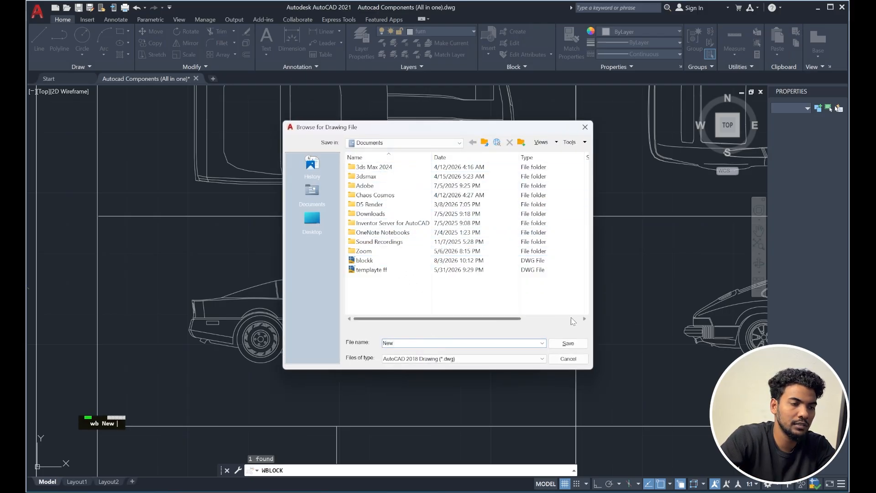
{"action": "left_click", "coordinate": [568, 343]}
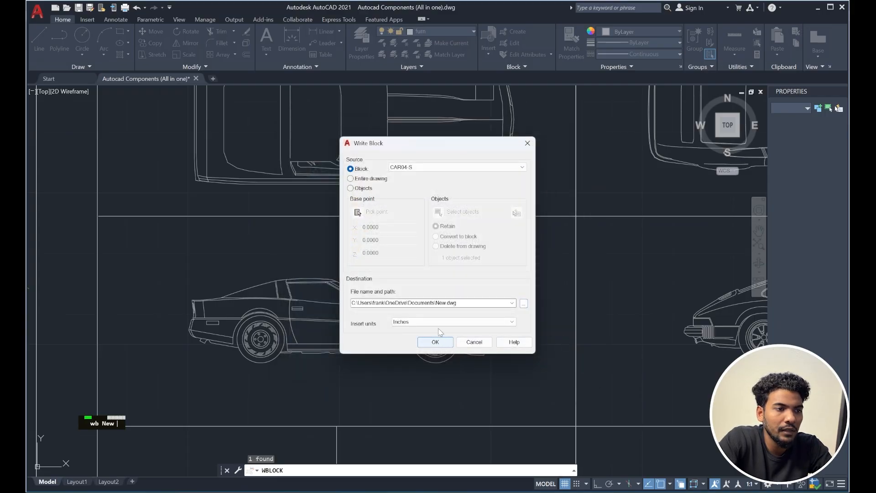
Step: Set the insert units to Millimeters and write the sports car block to its file
{"action": "left_click", "coordinate": [438, 322]}
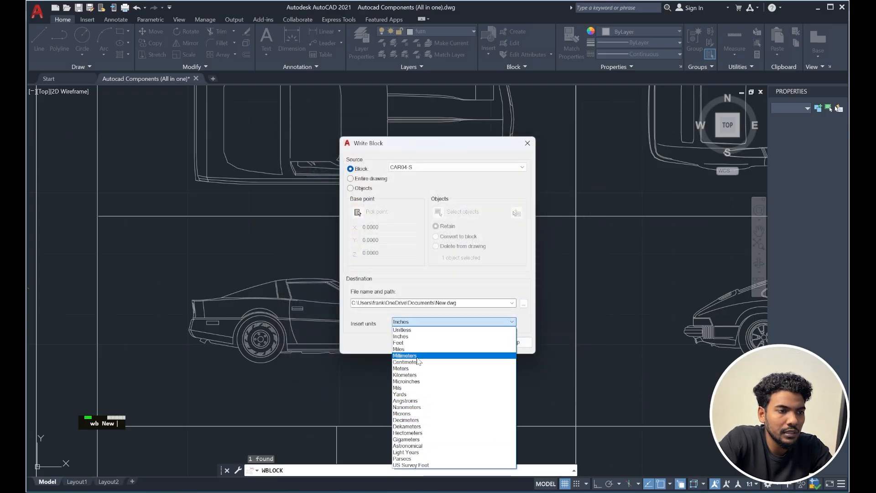
{"action": "left_click", "coordinate": [417, 357]}
{"action": "left_click", "coordinate": [436, 343]}
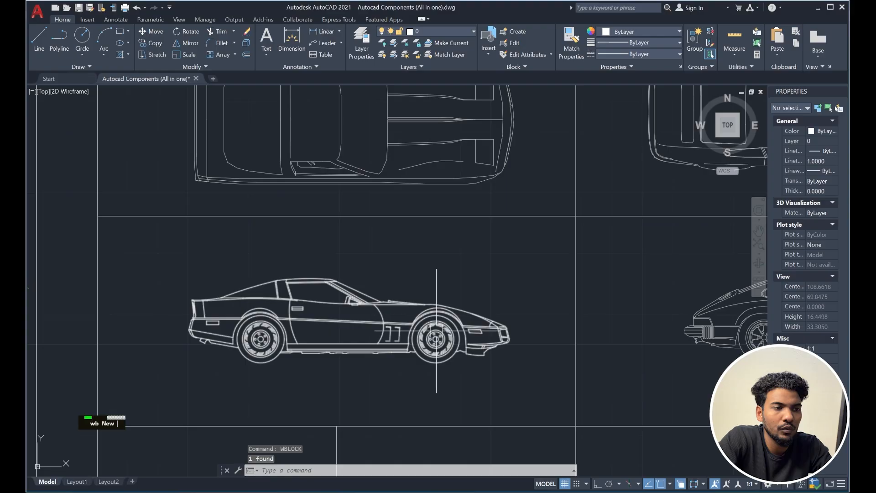
Step: Switch to File Explorer and open the New drawing from the Documents folder
{"action": "key", "text": "alt+Tab"}
{"action": "left_click", "coordinate": [329, 173]}
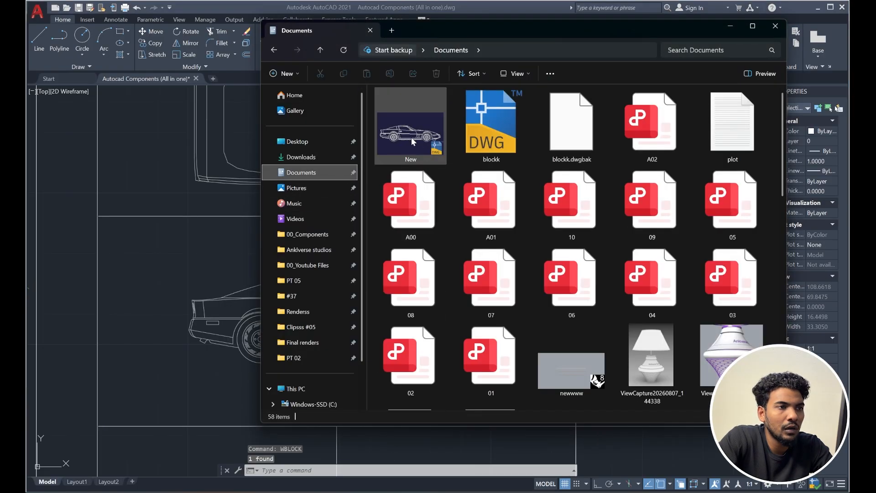
{"action": "double_click", "coordinate": [411, 136]}
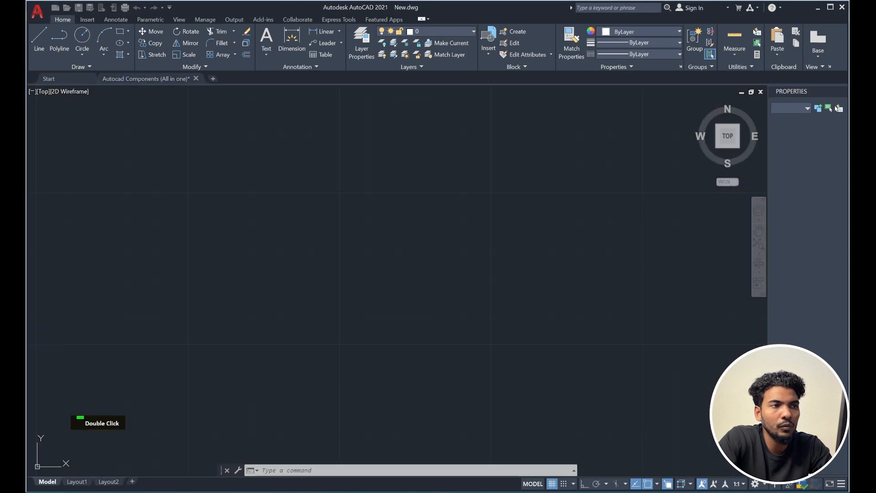
Step: Examine the side-view sports car in the opened New drawing
{"action": "scroll", "coordinate": [456, 256], "scroll_direction": "down", "scroll_amount": 10}
{"action": "scroll", "coordinate": [347, 336], "scroll_direction": "up", "scroll_amount": 4}
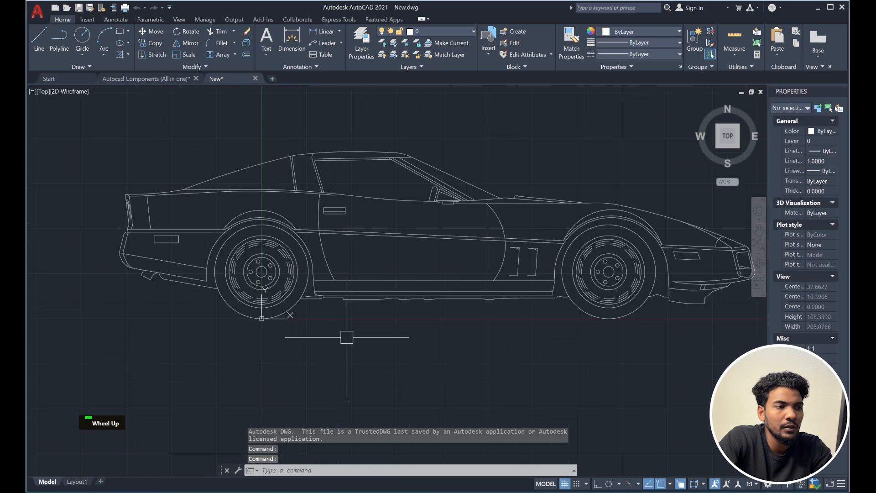
{"action": "scroll", "coordinate": [444, 284], "scroll_direction": "down", "scroll_amount": 2}
{"action": "scroll", "coordinate": [610, 305], "scroll_direction": "down", "scroll_amount": 2}
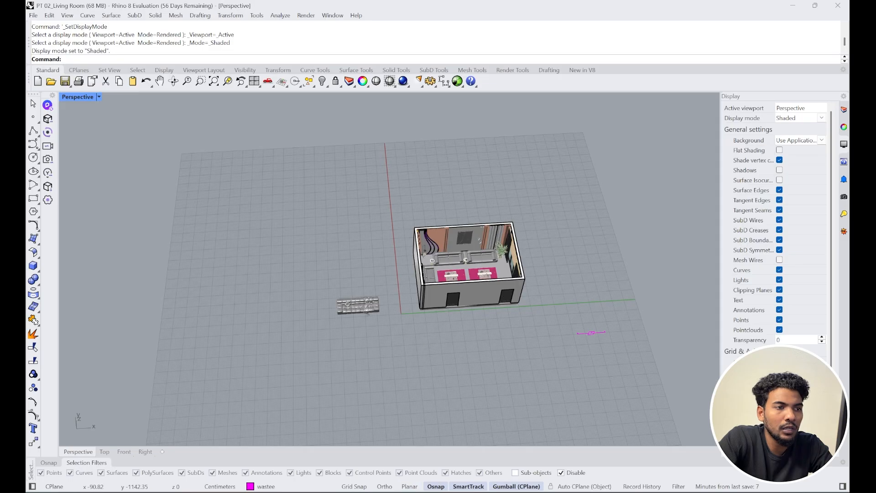
Step: Import the New drawing from the Documents folder into the Rhino living room scene, with Millimeters as the model units
{"action": "left_click", "coordinate": [423, 492]}
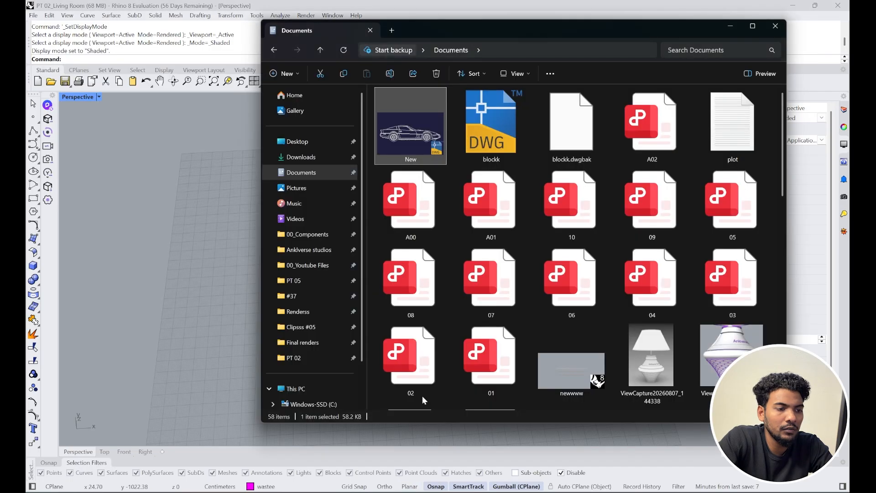
{"action": "left_click_drag", "start_coordinate": [409, 123], "coordinate": [131, 225]}
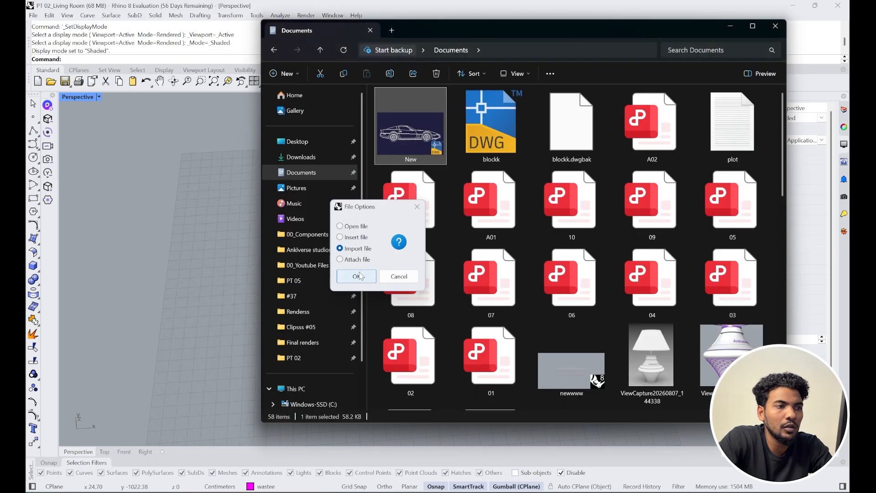
{"action": "left_click", "coordinate": [357, 277]}
{"action": "left_click", "coordinate": [427, 273]}
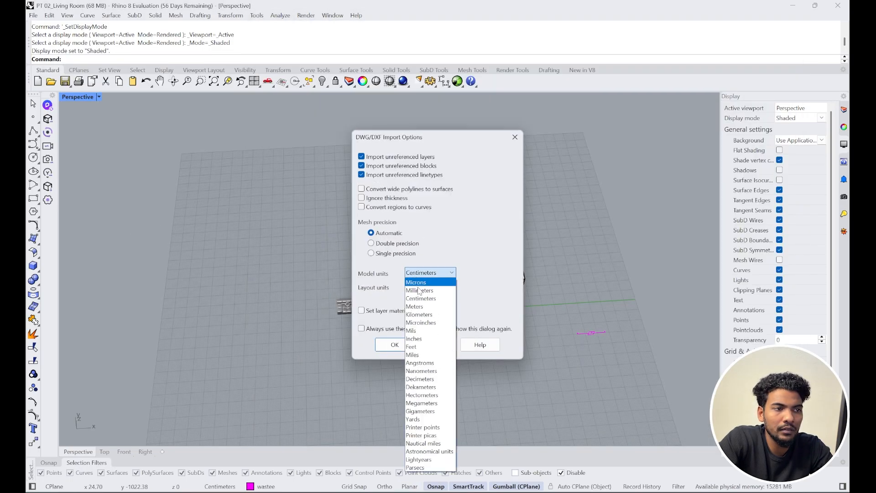
{"action": "left_click", "coordinate": [422, 291]}
{"action": "left_click", "coordinate": [395, 344]}
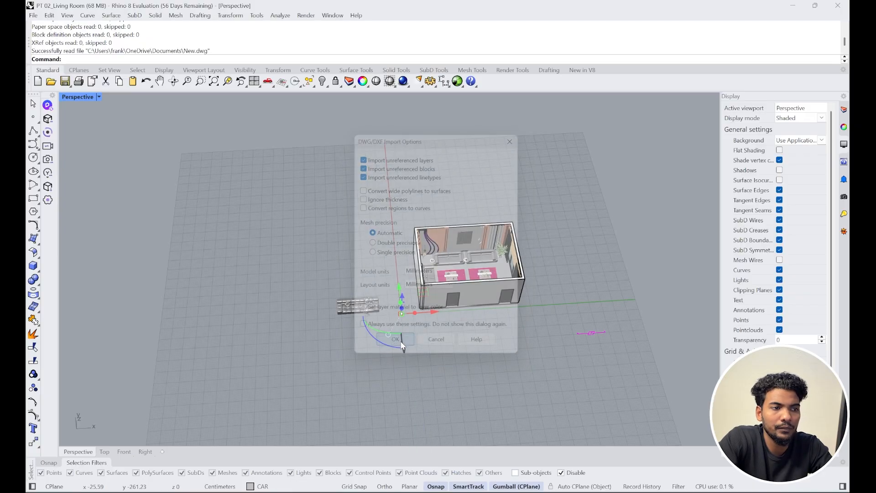
Step: Switch to the Top view and examine the imported car's size against the sofa
{"action": "left_click", "coordinate": [564, 339]}
{"action": "scroll", "coordinate": [398, 314], "scroll_direction": "up", "scroll_amount": 10}
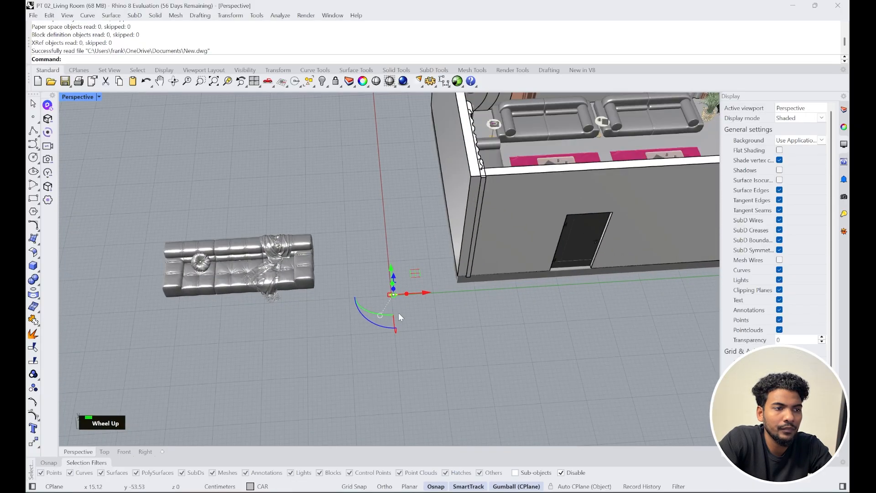
{"action": "left_click", "coordinate": [105, 451]}
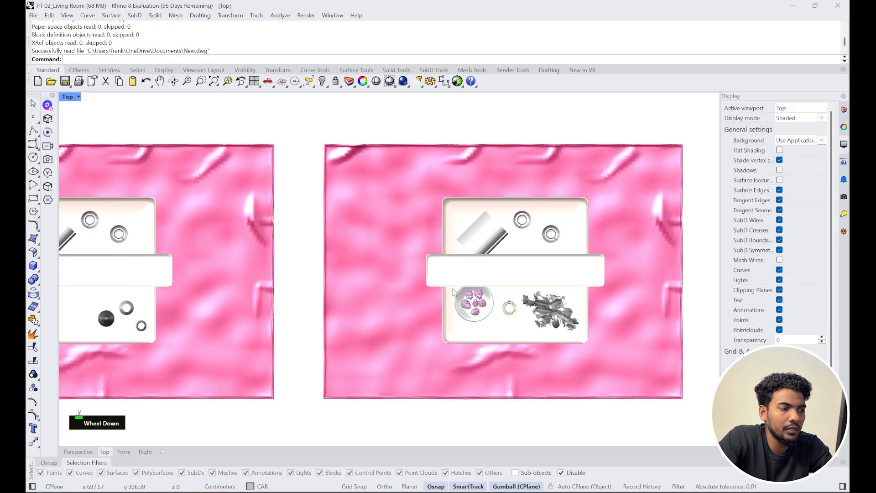
{"action": "scroll", "coordinate": [395, 298], "scroll_direction": "up", "scroll_amount": 5}
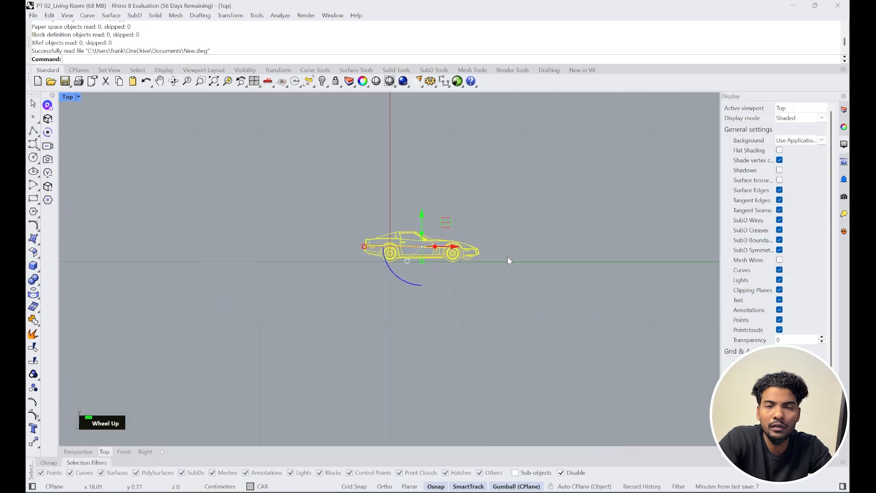
{"action": "scroll", "coordinate": [424, 256], "scroll_direction": "down", "scroll_amount": 5}
{"action": "scroll", "coordinate": [422, 250], "scroll_direction": "up", "scroll_amount": 1}
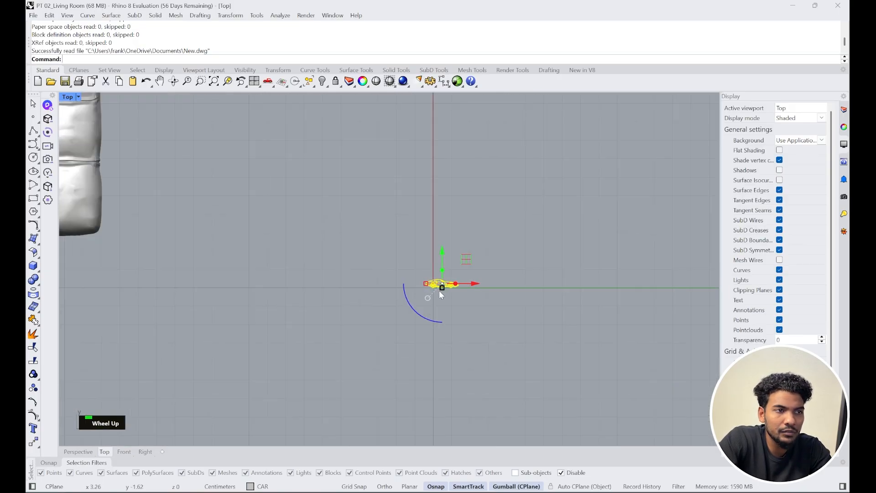
{"action": "scroll", "coordinate": [439, 292], "scroll_direction": "up", "scroll_amount": 6}
{"action": "scroll", "coordinate": [425, 289], "scroll_direction": "up", "scroll_amount": 6}
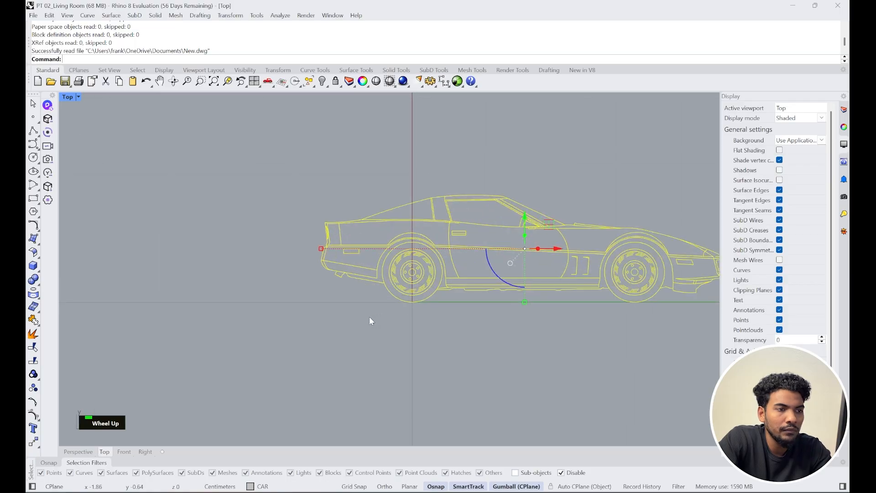
{"action": "scroll", "coordinate": [369, 316], "scroll_direction": "down", "scroll_amount": 3}
{"action": "scroll", "coordinate": [401, 320], "scroll_direction": "up", "scroll_amount": 2}
{"action": "type", "text": "L"}
{"action": "key", "text": "Return"}
{"action": "left_click", "coordinate": [312, 258]}
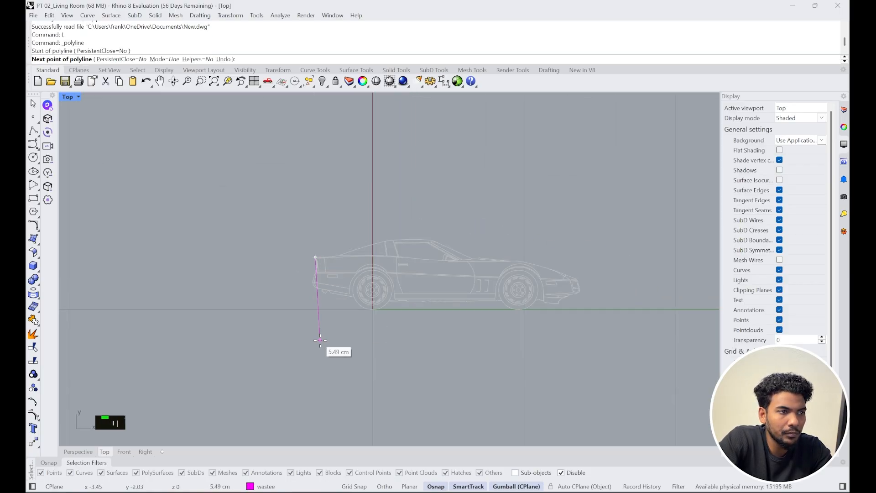
{"action": "key", "text": "Escape"}
Step: Draw a vertical reference polyline with Ortho on, from beside the car's rear end to below its wheels
{"action": "key", "text": "space"}
{"action": "scroll", "coordinate": [307, 259], "scroll_direction": "up", "scroll_amount": 3}
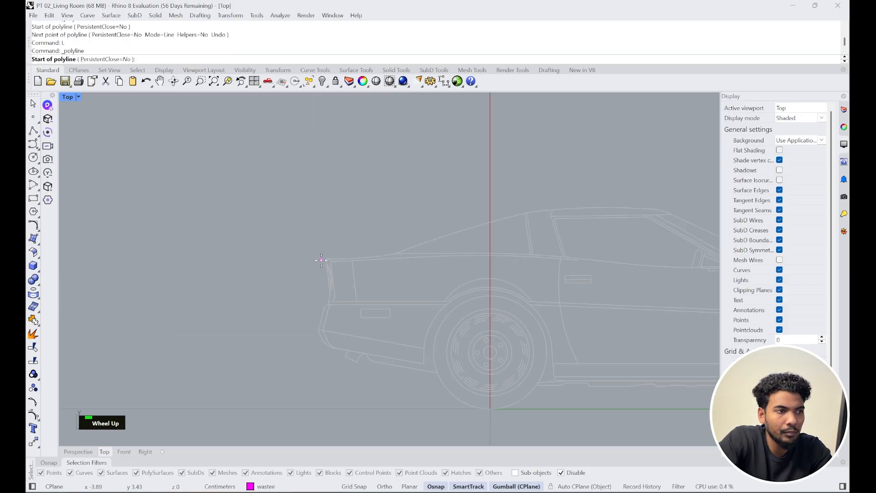
{"action": "left_click", "coordinate": [318, 256]}
{"action": "key", "text": "F8"}
{"action": "scroll", "coordinate": [317, 344], "scroll_direction": "down", "scroll_amount": 8}
{"action": "left_click", "coordinate": [318, 404]}
{"action": "key", "text": "space"}
Step: Draw a second vertical reference polyline from the car's front tip down past the wheels
{"action": "key", "text": "space"}
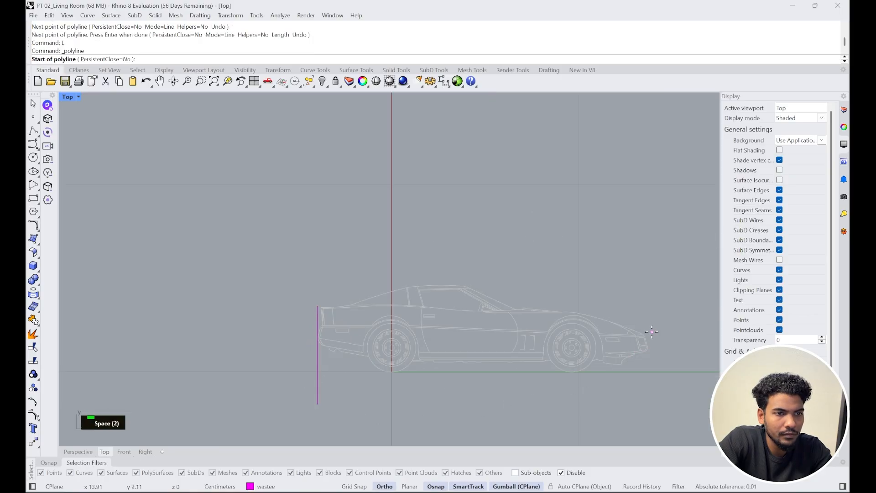
{"action": "left_click", "coordinate": [648, 327]}
{"action": "left_click", "coordinate": [648, 396]}
{"action": "key", "text": "space"}
{"action": "scroll", "coordinate": [637, 396], "scroll_direction": "down", "scroll_amount": 2}
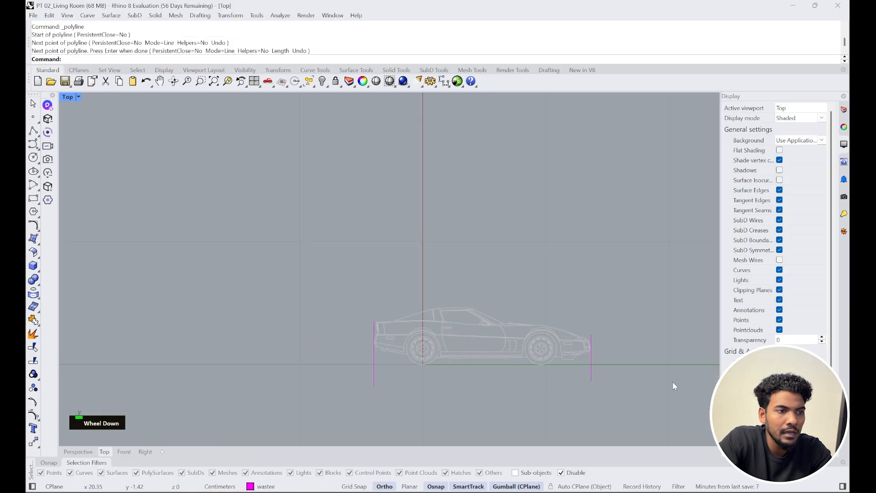
Step: Select the car with both reference lines and start Scale with the base point on the rear line
{"action": "left_click_drag", "start_coordinate": [674, 386], "coordinate": [288, 245]}
{"action": "type", "text": "s"}
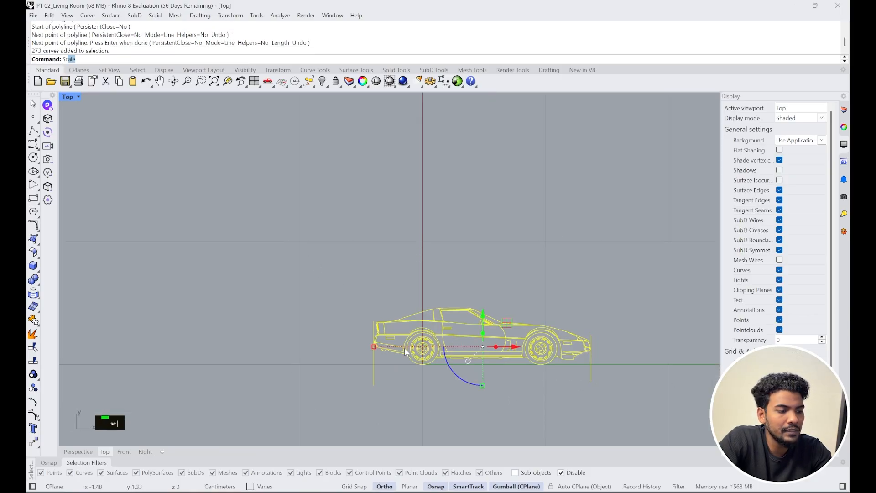
{"action": "type", "text": "c"}
{"action": "key", "text": "Return"}
{"action": "left_click", "coordinate": [374, 374]}
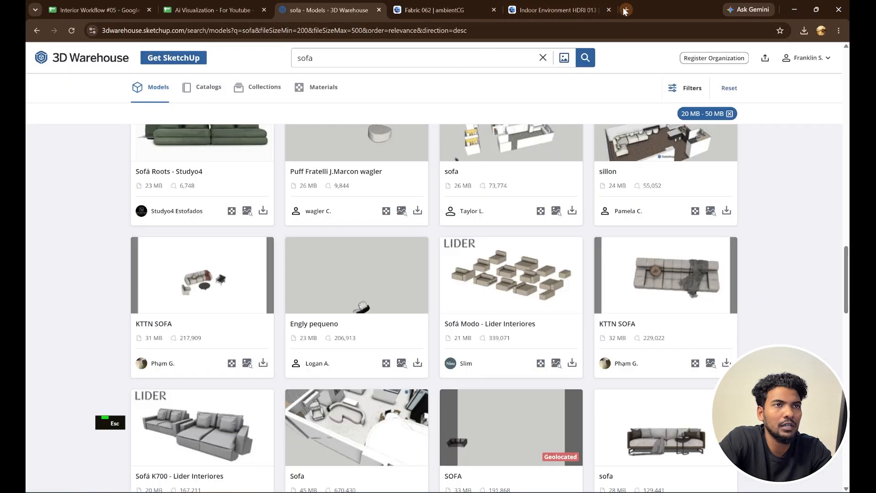
Step: Switch to Chrome and search Google for car dimensions in meters
{"action": "left_click", "coordinate": [603, 10]}
{"action": "left_click", "coordinate": [384, 173]}
{"action": "type", "text": "car dime"}
{"action": "left_click", "coordinate": [382, 200]}
{"action": "left_click", "coordinate": [238, 67]}
{"action": "left_click", "coordinate": [221, 182]}
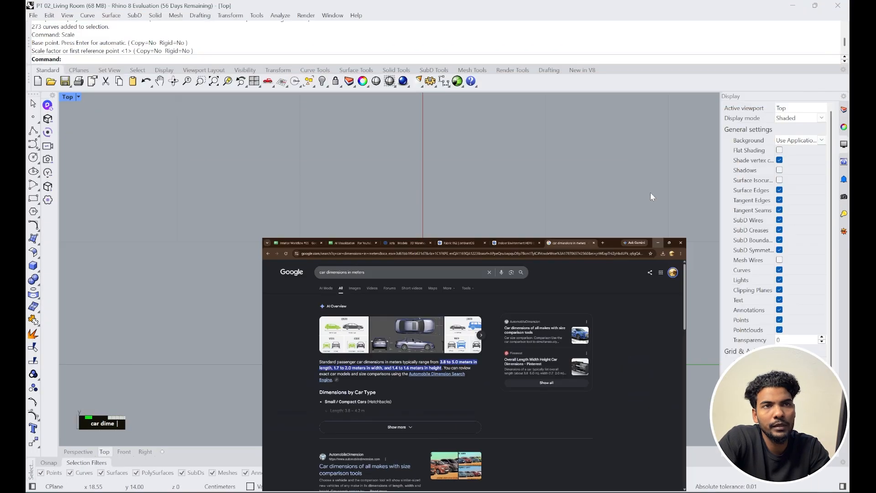
Step: Scale the car and reference lines from the rear line so their spacing becomes 400 cm, and move them to the far side of the sofa
{"action": "type", "text": "sc"}
{"action": "key", "text": "Return"}
{"action": "left_click", "coordinate": [374, 375]}
{"action": "left_click", "coordinate": [591, 375]}
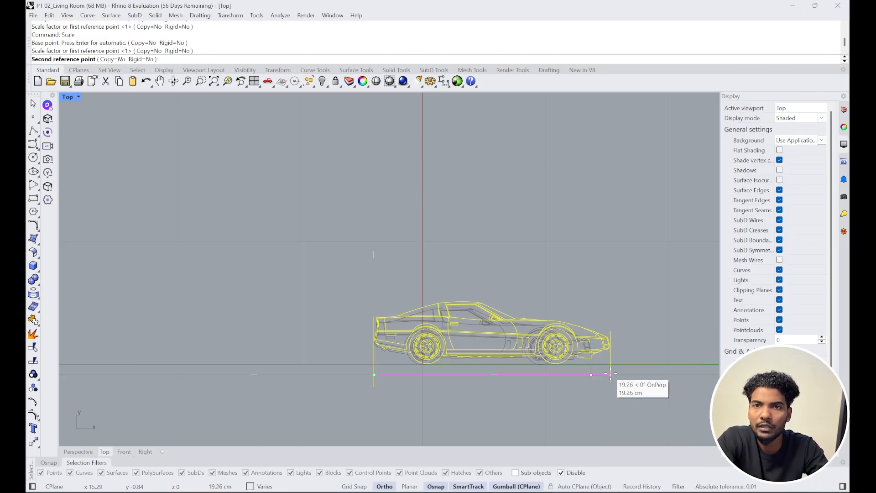
{"action": "type", "text": "400"}
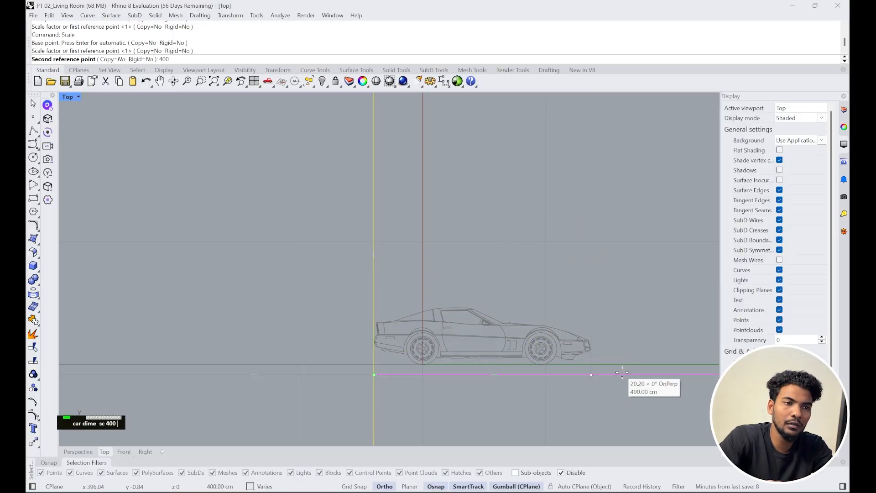
{"action": "key", "text": "Return"}
{"action": "scroll", "coordinate": [462, 292], "scroll_direction": "down", "scroll_amount": 6}
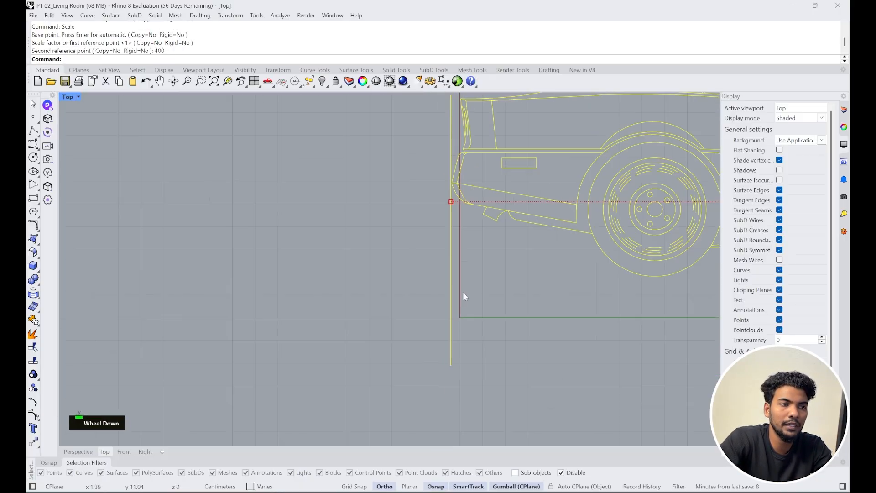
{"action": "left_click_drag", "start_coordinate": [551, 284], "coordinate": [278, 284]}
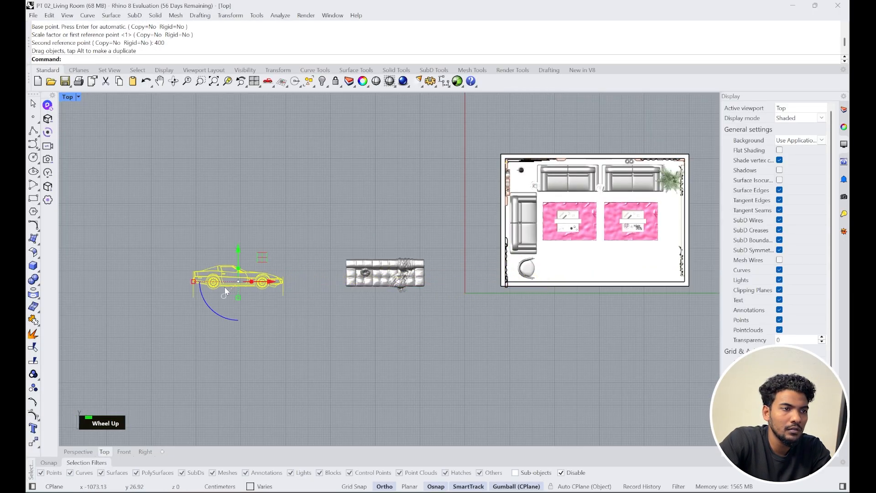
Step: Measure the distance between the car's two reference lines and delete both lines
{"action": "scroll", "coordinate": [224, 286], "scroll_direction": "up", "scroll_amount": 5}
{"action": "type", "text": "d"}
{"action": "key", "text": "Return"}
{"action": "left_click", "coordinate": [178, 335]}
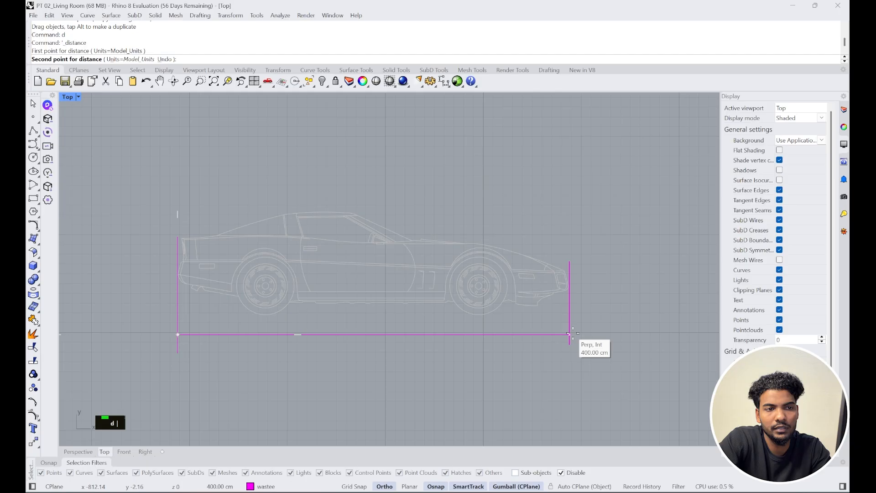
{"action": "scroll", "coordinate": [134, 328], "scroll_direction": "up", "scroll_amount": 3}
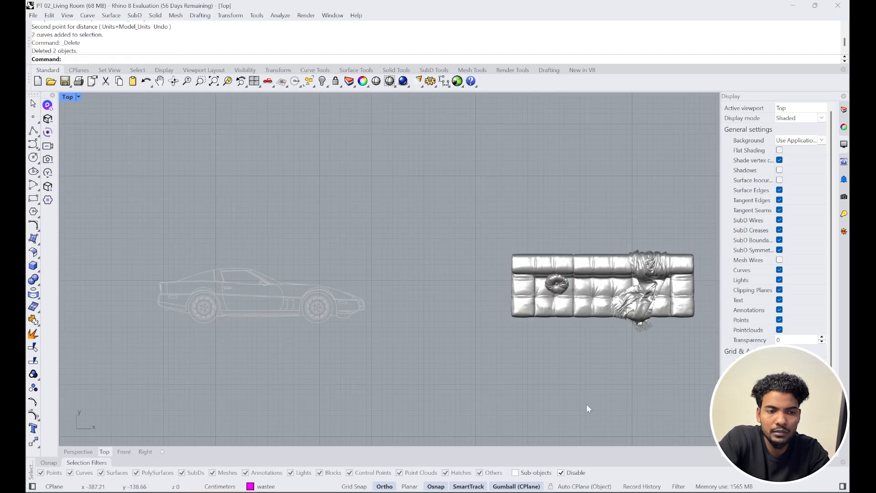
Step: Switch to AutoCAD and copy the side-view sports car block from the Autocad Components (All in one) drawing
{"action": "left_click", "coordinate": [552, 452]}
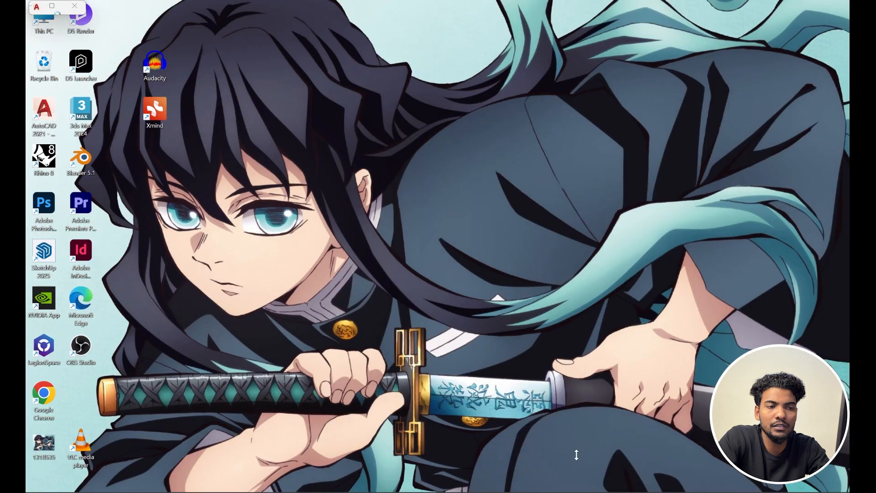
{"action": "key", "text": "Escape"}
{"action": "key", "text": "Escape"}
{"action": "left_click", "coordinate": [452, 315]}
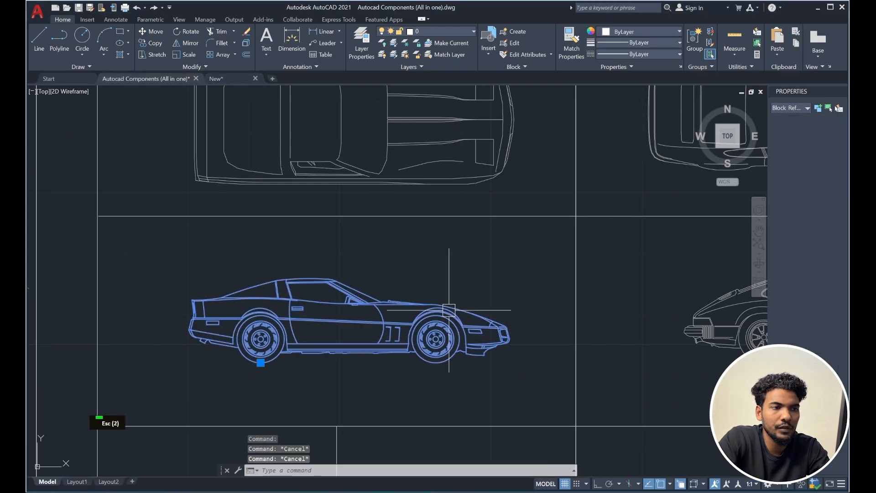
{"action": "scroll", "coordinate": [402, 307], "scroll_direction": "down", "scroll_amount": 4}
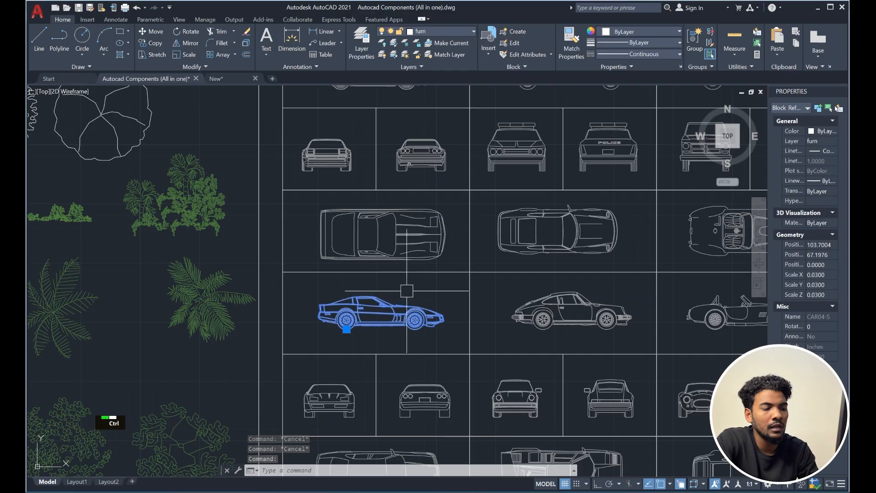
{"action": "key", "text": "ctrl+c"}
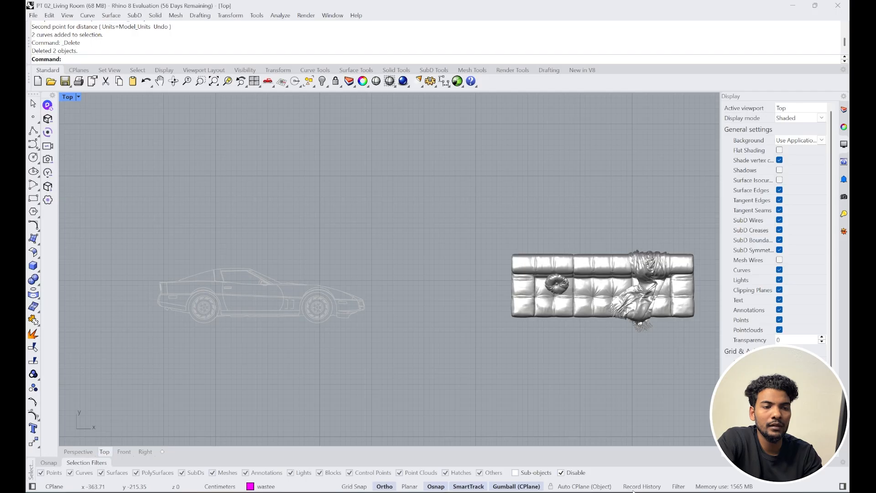
Step: Switch to Rhino, paste the copied car block into the living room scene, and deselect it
{"action": "scroll", "coordinate": [386, 225], "scroll_direction": "down", "scroll_amount": 5}
{"action": "key", "text": "ctrl+v"}
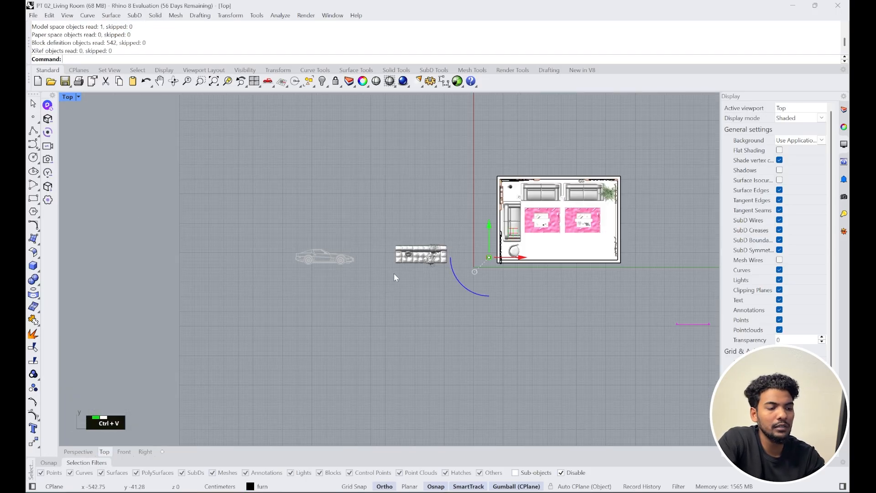
{"action": "scroll", "coordinate": [394, 273], "scroll_direction": "up", "scroll_amount": 6}
{"action": "scroll", "coordinate": [525, 259], "scroll_direction": "up", "scroll_amount": 5}
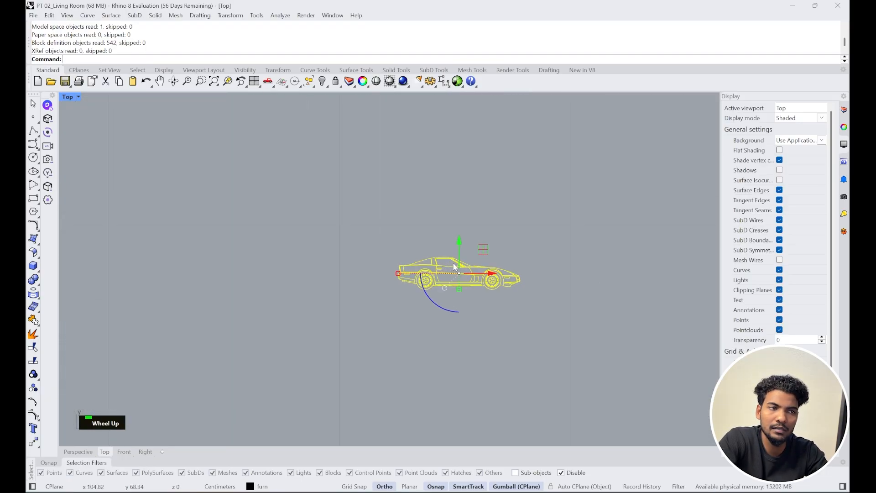
{"action": "key", "text": "Escape"}
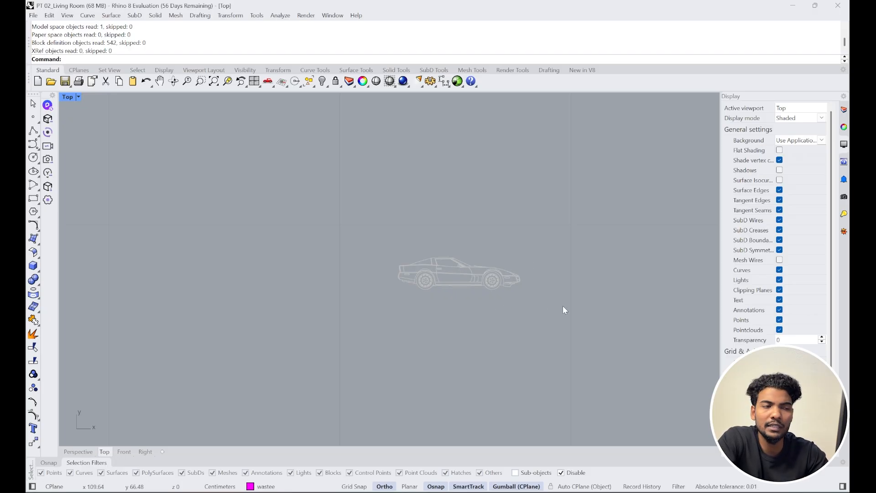
Step: Try to scale up the pasted car block, and undo the scaling
{"action": "left_click_drag", "start_coordinate": [564, 309], "coordinate": [378, 226]}
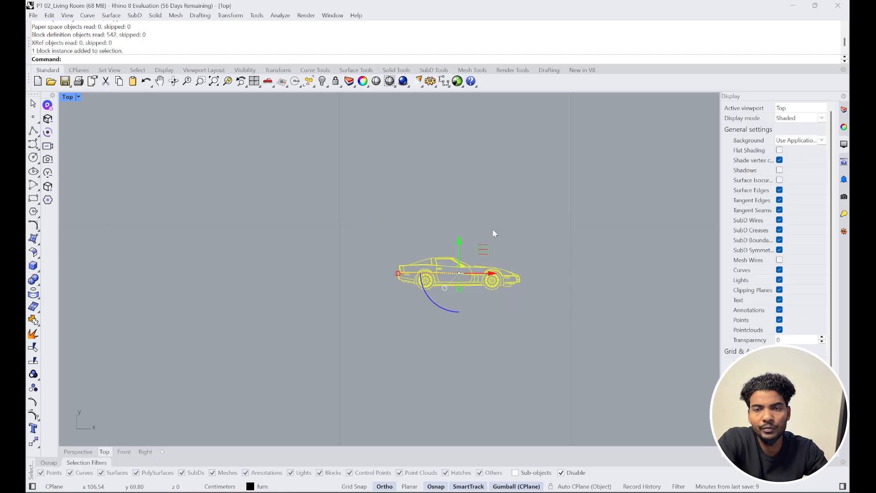
{"action": "scroll", "coordinate": [524, 237], "scroll_direction": "down", "scroll_amount": 4}
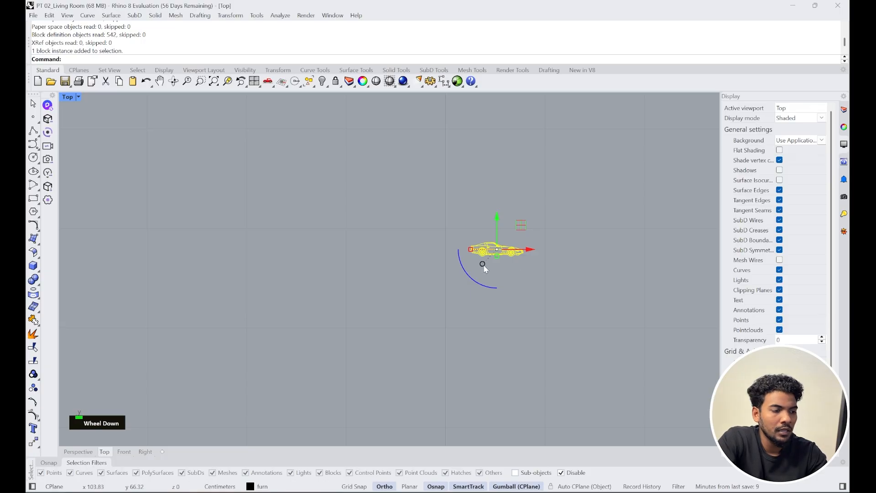
{"action": "type", "text": "s"}
{"action": "scroll", "coordinate": [441, 207], "scroll_direction": "down", "scroll_amount": 8}
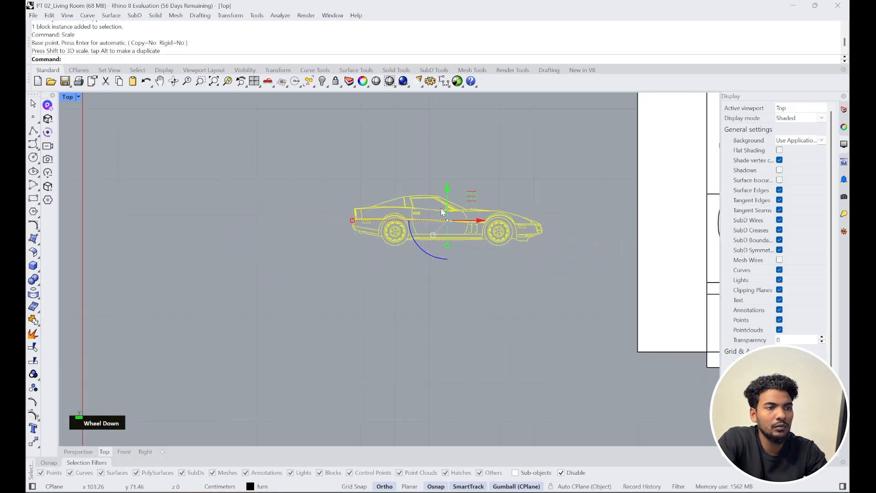
{"action": "key", "text": "Escape"}
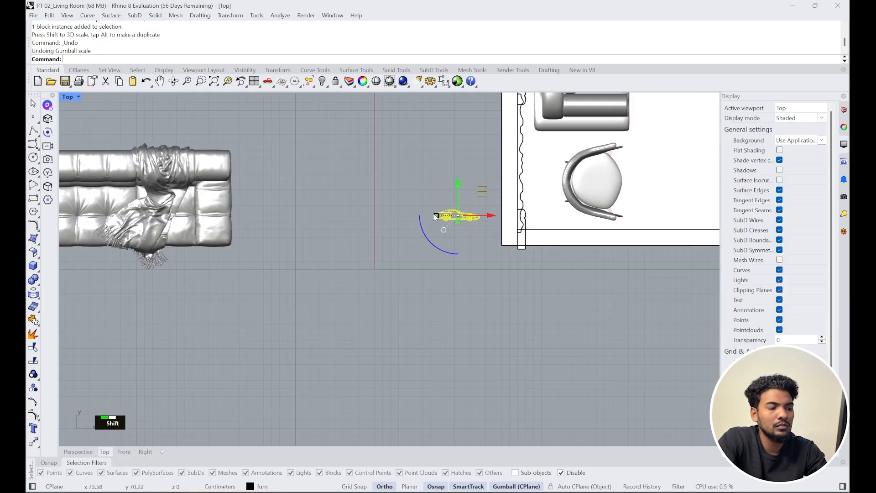
Step: Scale up the pasted car block uniformly and move it away from the room, beside the tufted sofa outside
{"action": "left_click_drag", "start_coordinate": [436, 215], "coordinate": [356, 211], "text": "shift"}
{"action": "scroll", "coordinate": [521, 191], "scroll_direction": "down", "scroll_amount": 10}
{"action": "left_click_drag", "start_coordinate": [501, 167], "coordinate": [500, 221]}
{"action": "left_click_drag", "start_coordinate": [537, 250], "coordinate": [420, 250]}
{"action": "scroll", "coordinate": [385, 236], "scroll_direction": "up", "scroll_amount": 6}
Step: Examine the furnished living room and the placed car blocks in the Perspective view, briefly selecting the sofa beside the plant
{"action": "left_click", "coordinate": [75, 454]}
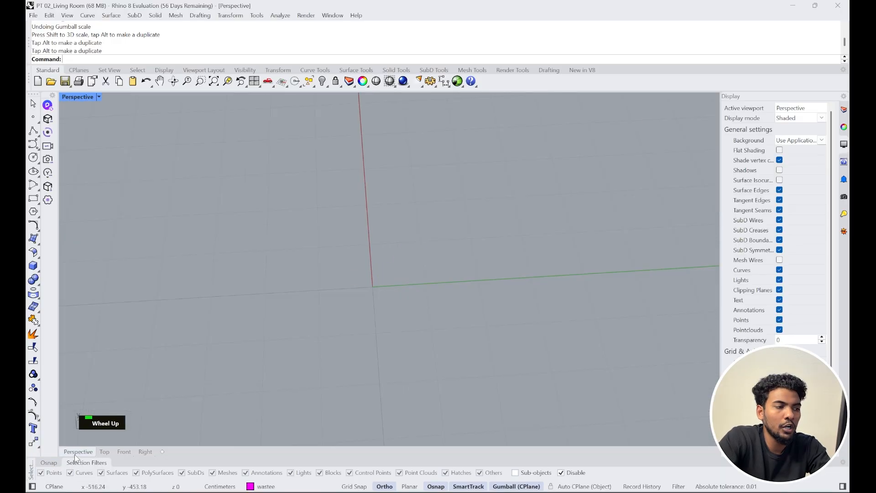
{"action": "scroll", "coordinate": [357, 218], "scroll_direction": "down", "scroll_amount": 8}
{"action": "scroll", "coordinate": [357, 218], "scroll_direction": "up", "scroll_amount": 4}
{"action": "scroll", "coordinate": [527, 227], "scroll_direction": "down", "scroll_amount": 3}
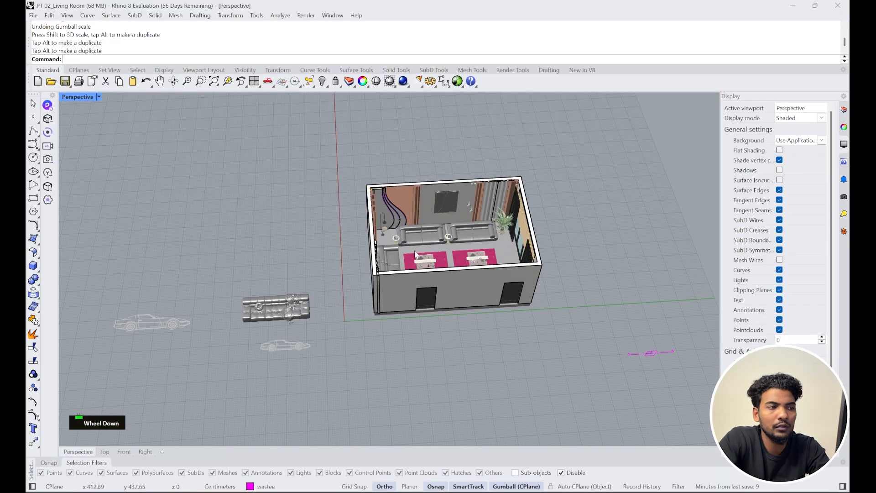
{"action": "right_click_drag", "start_coordinate": [527, 226], "coordinate": [466, 235]}
{"action": "scroll", "coordinate": [444, 222], "scroll_direction": "up", "scroll_amount": 5}
{"action": "scroll", "coordinate": [466, 235], "scroll_direction": "up", "scroll_amount": 3}
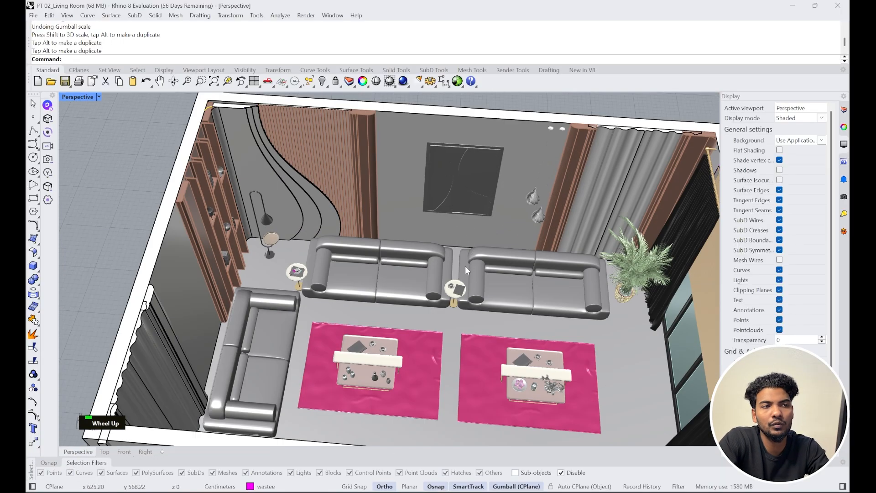
{"action": "left_click", "coordinate": [472, 263]}
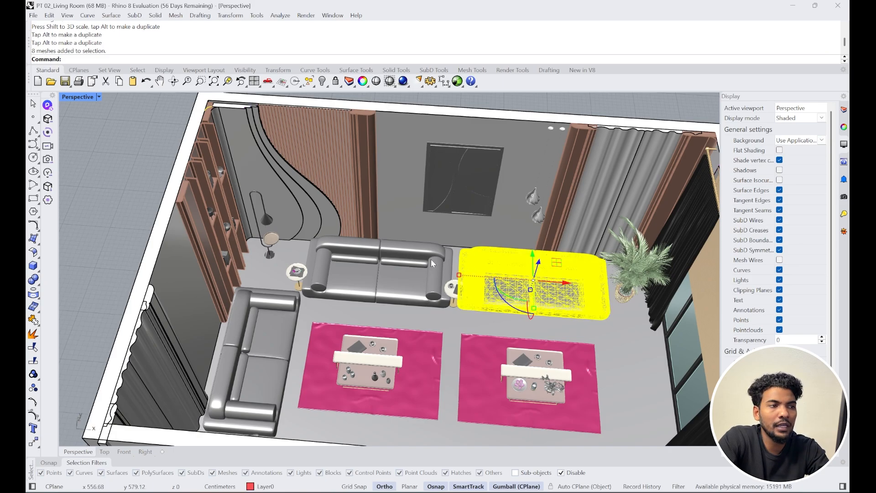
{"action": "scroll", "coordinate": [439, 272], "scroll_direction": "down", "scroll_amount": 2}
{"action": "scroll", "coordinate": [440, 272], "scroll_direction": "down", "scroll_amount": 3}
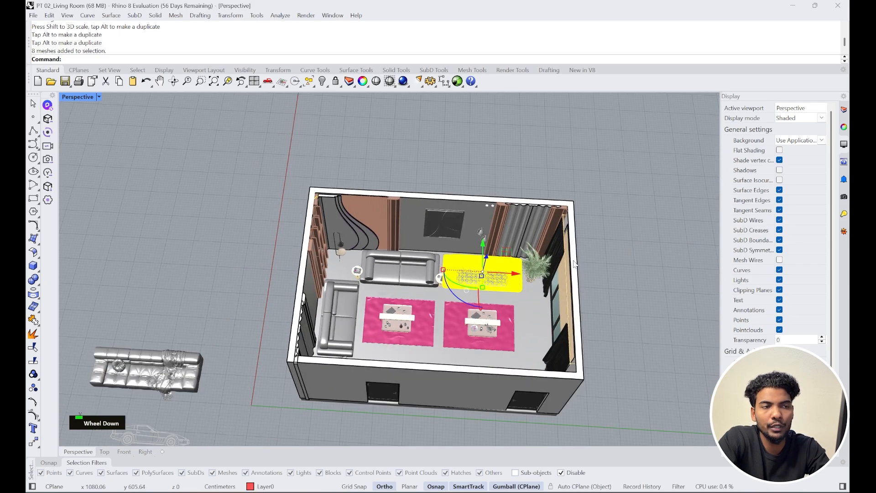
{"action": "left_click", "coordinate": [591, 269]}
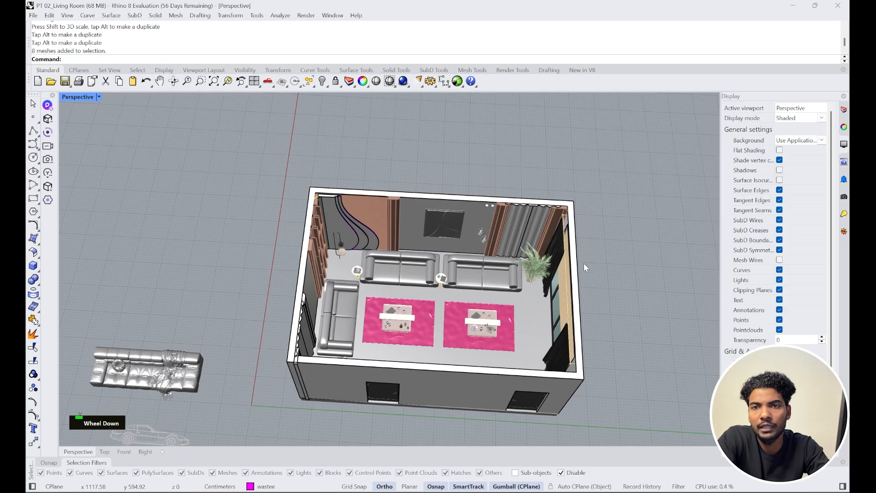